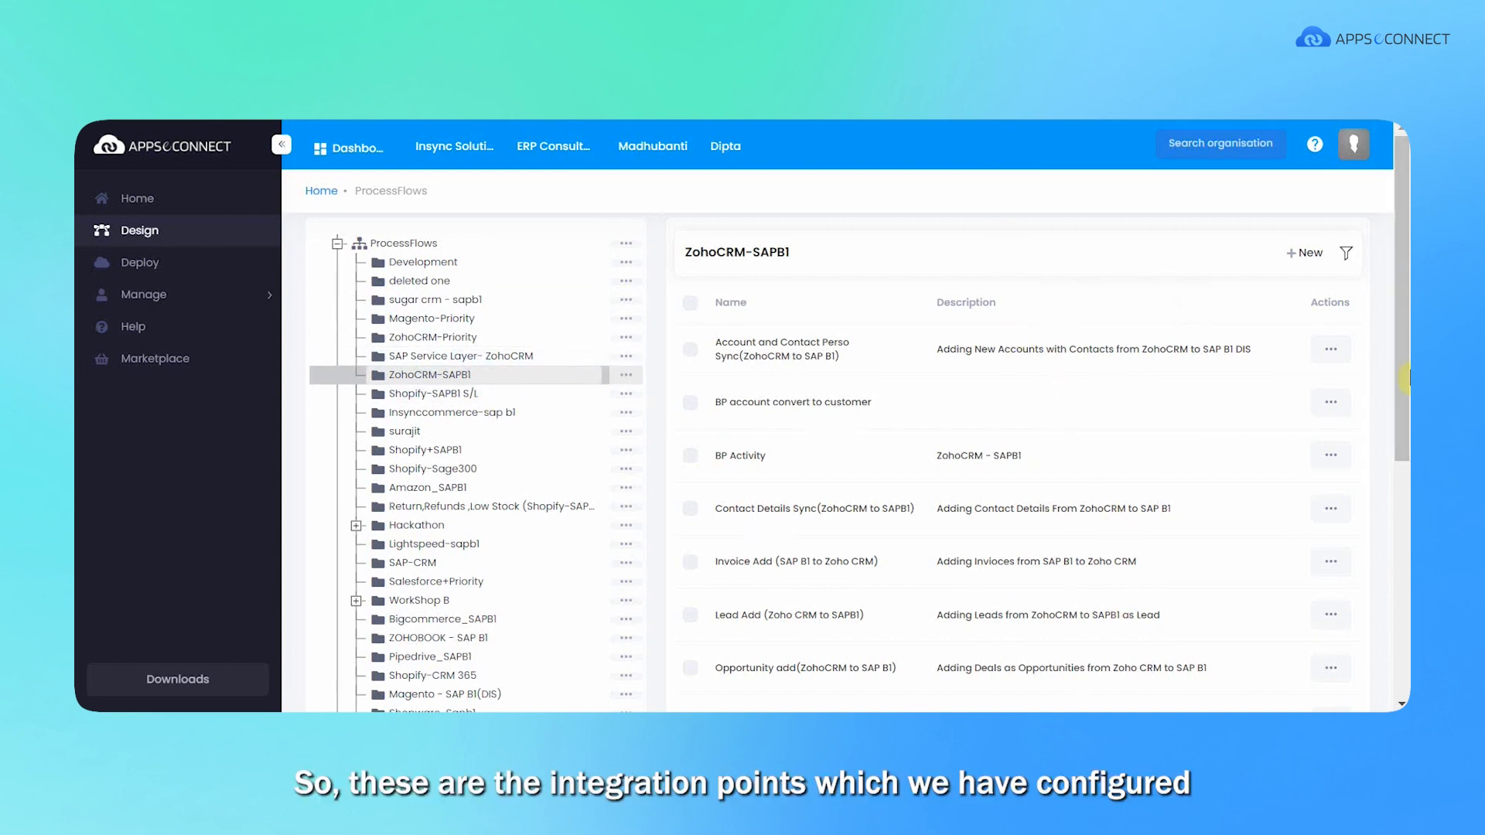
Step: Open the Sales Quotation Add process flow from the ZohoCRM-SAPB1 folder for editing
drag(1404, 379, 1404, 412)
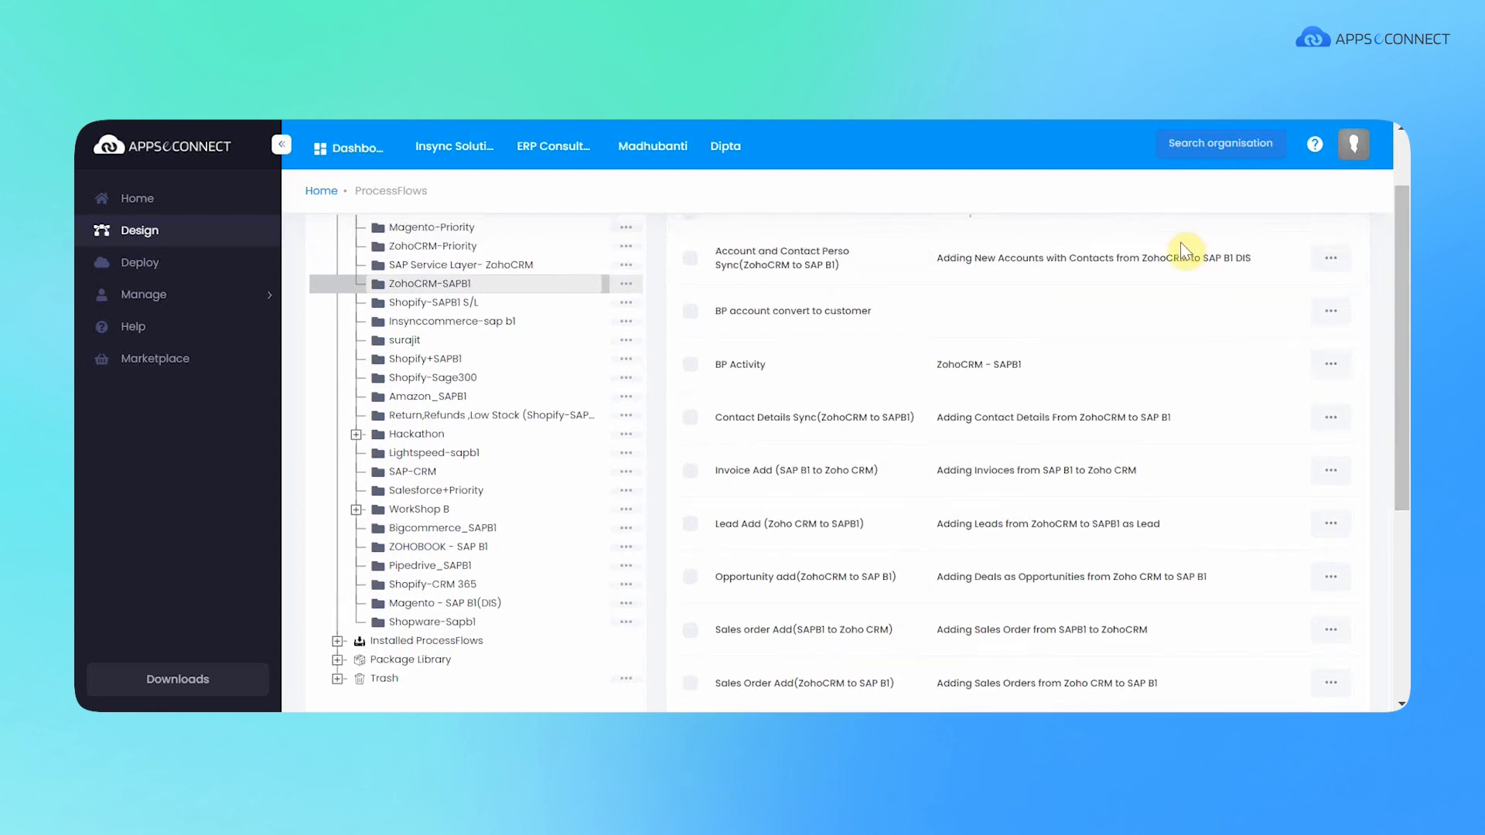
scroll(866, 433, down, 4)
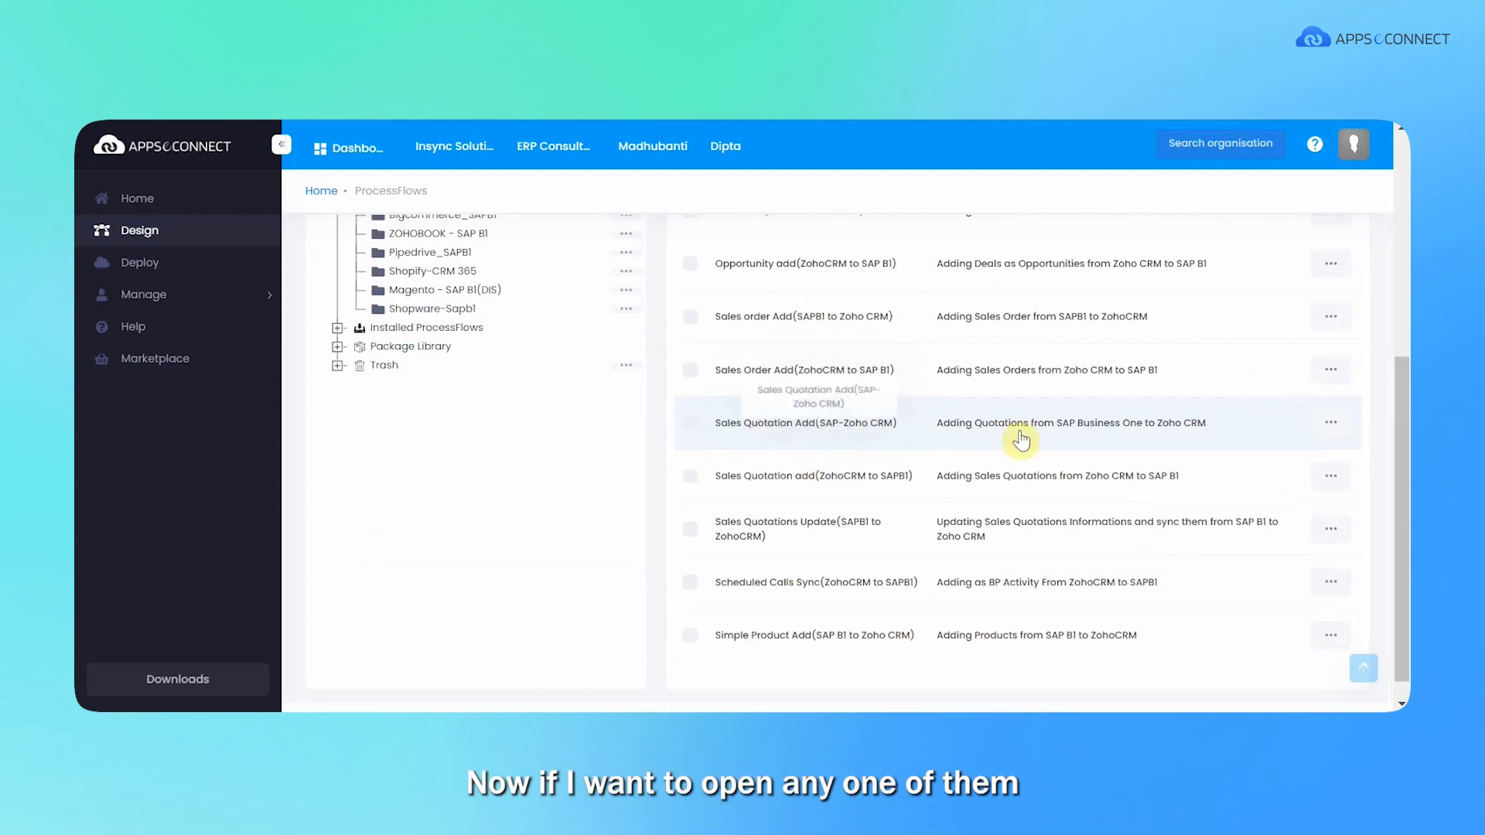
click(1330, 424)
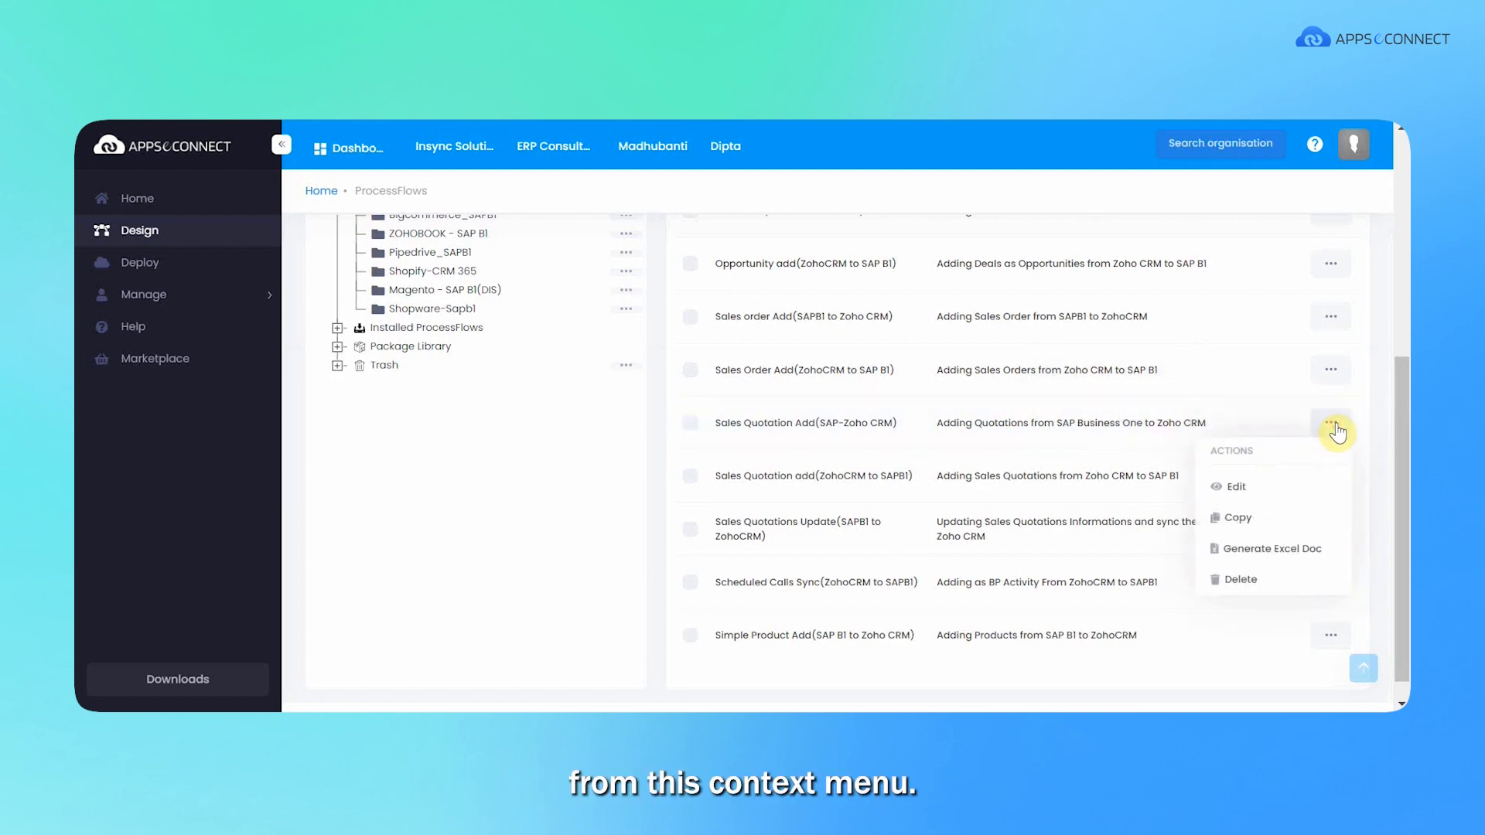
click(1237, 487)
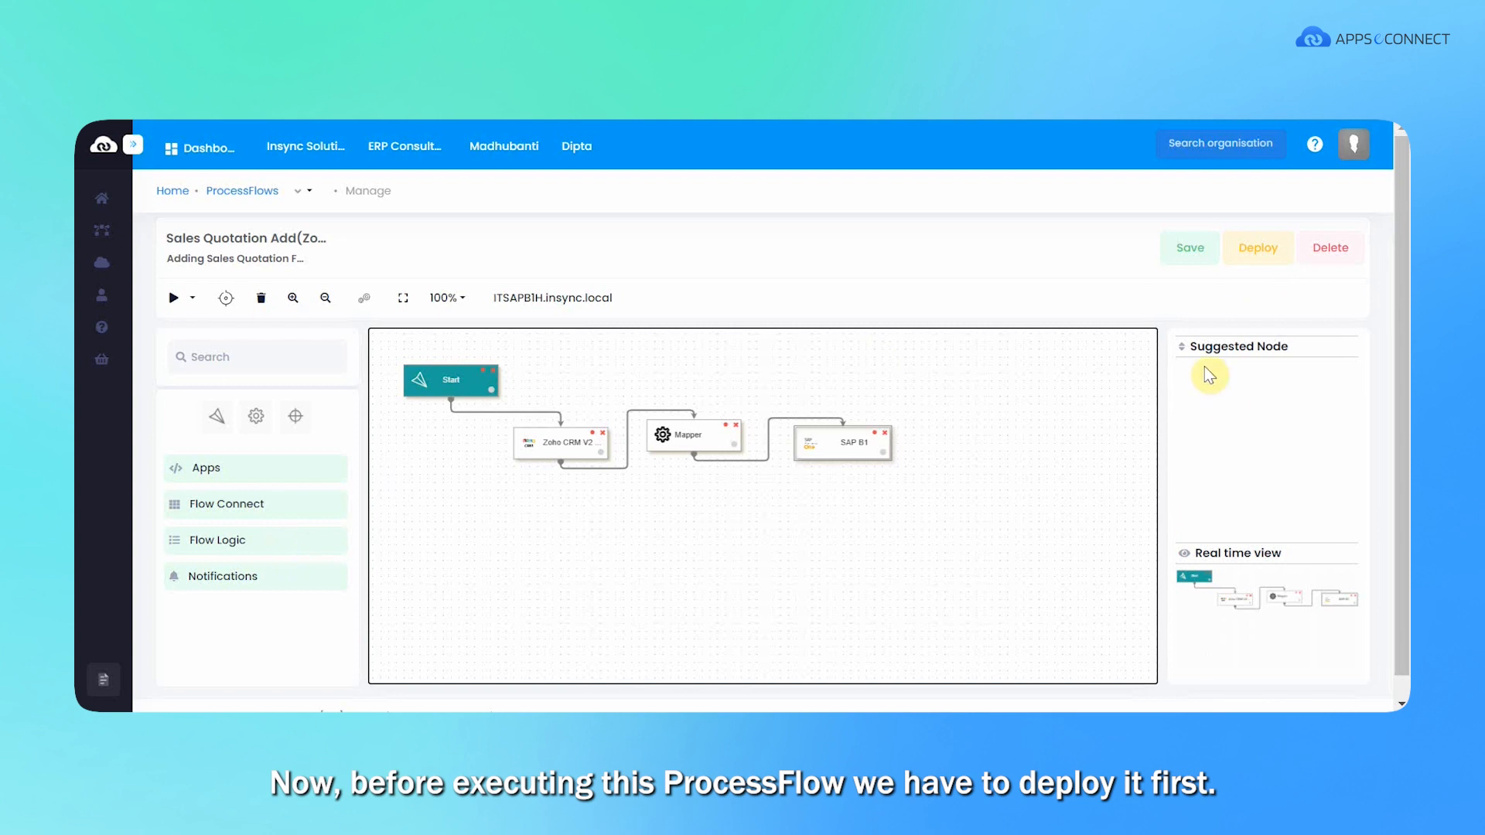
Step: Deploy the process flow to On Premise environment ITSAPB1H.insync.local with the SAP B1 (Company demo1) and Zoho CRM V2 and Zoho Invoice (new) connections
click(1251, 266)
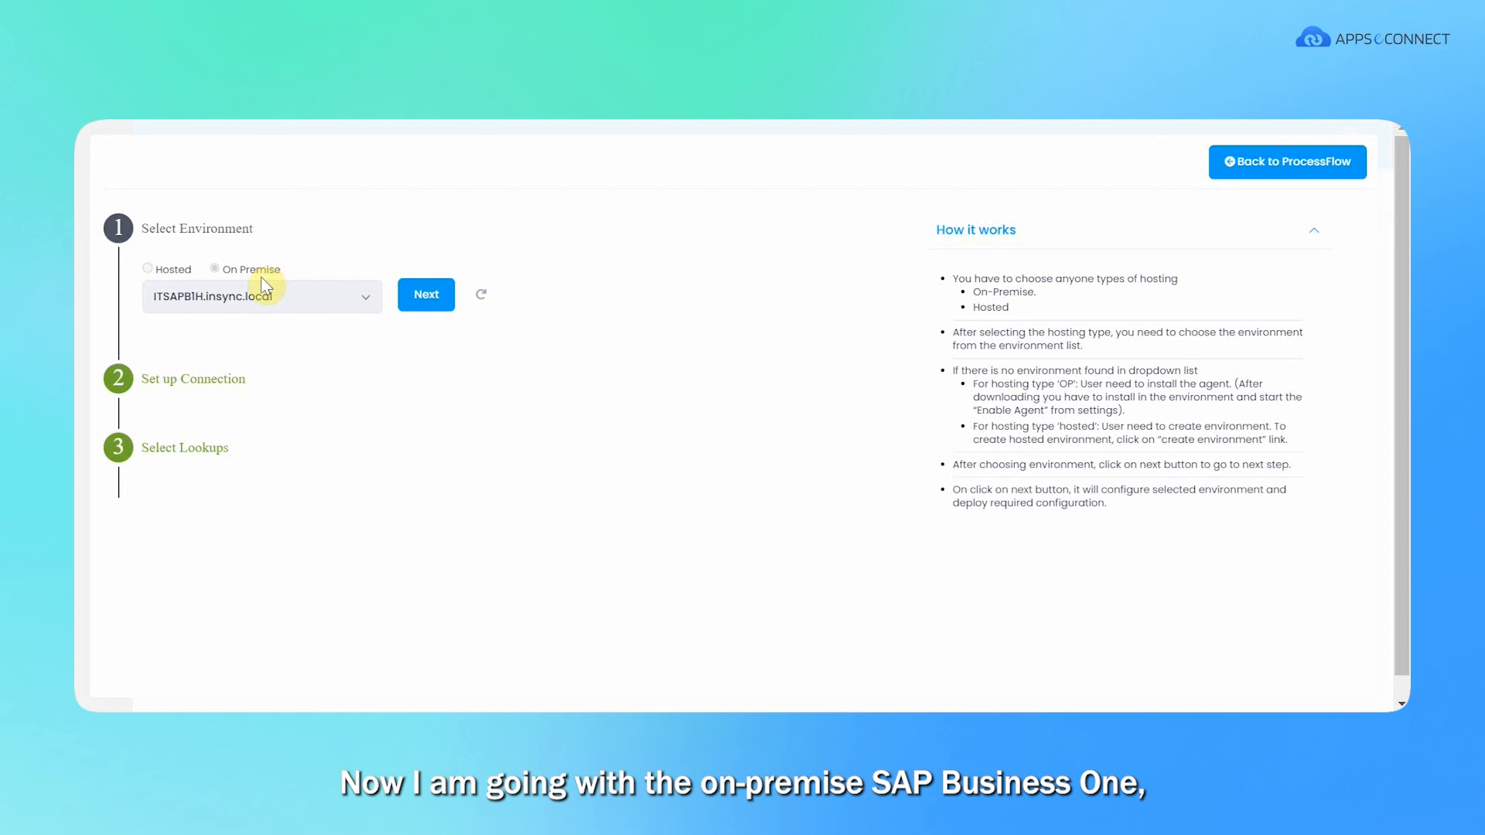
click(426, 304)
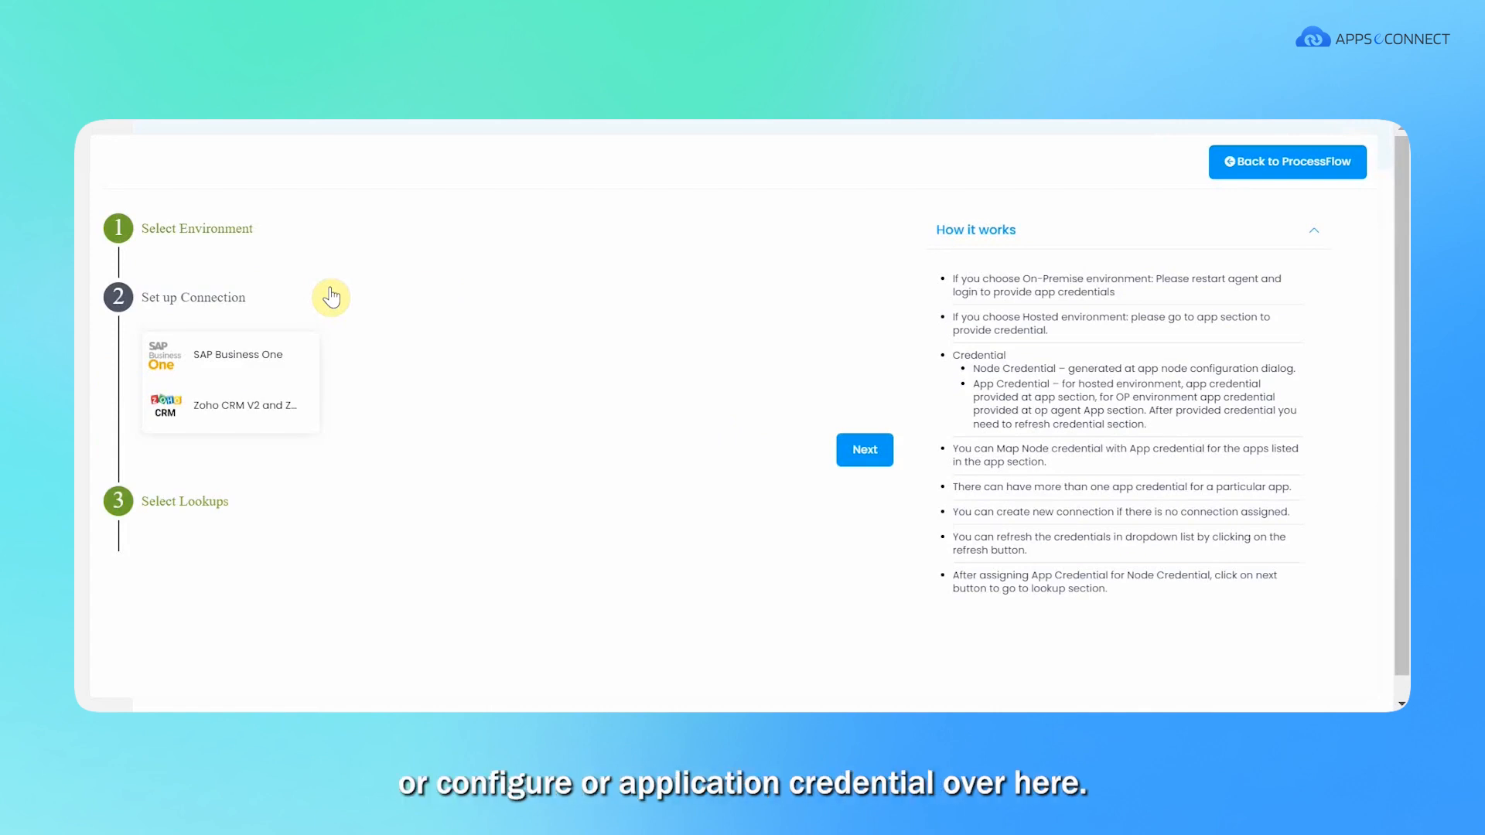
click(224, 365)
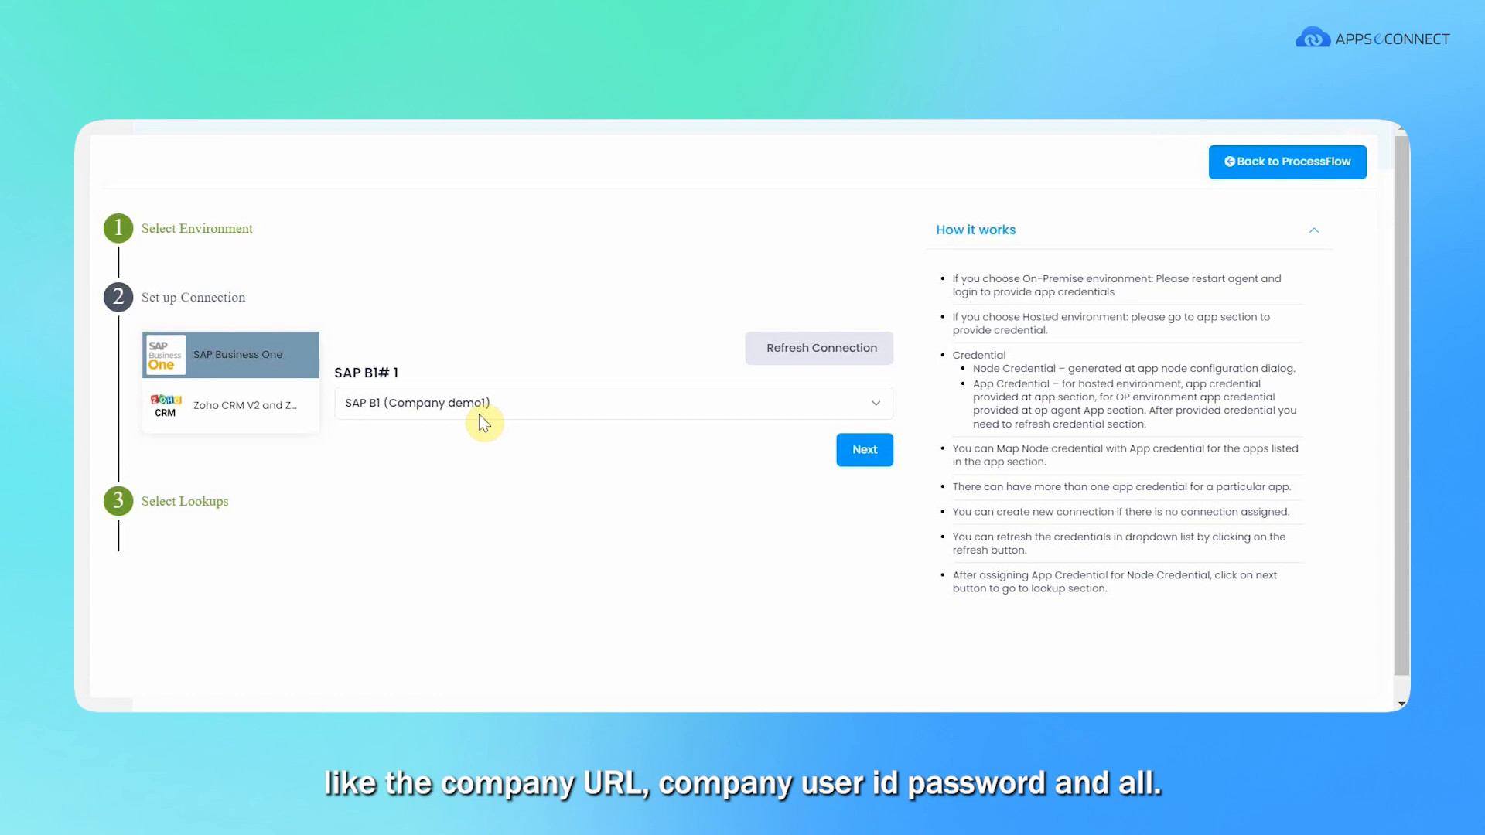
click(270, 410)
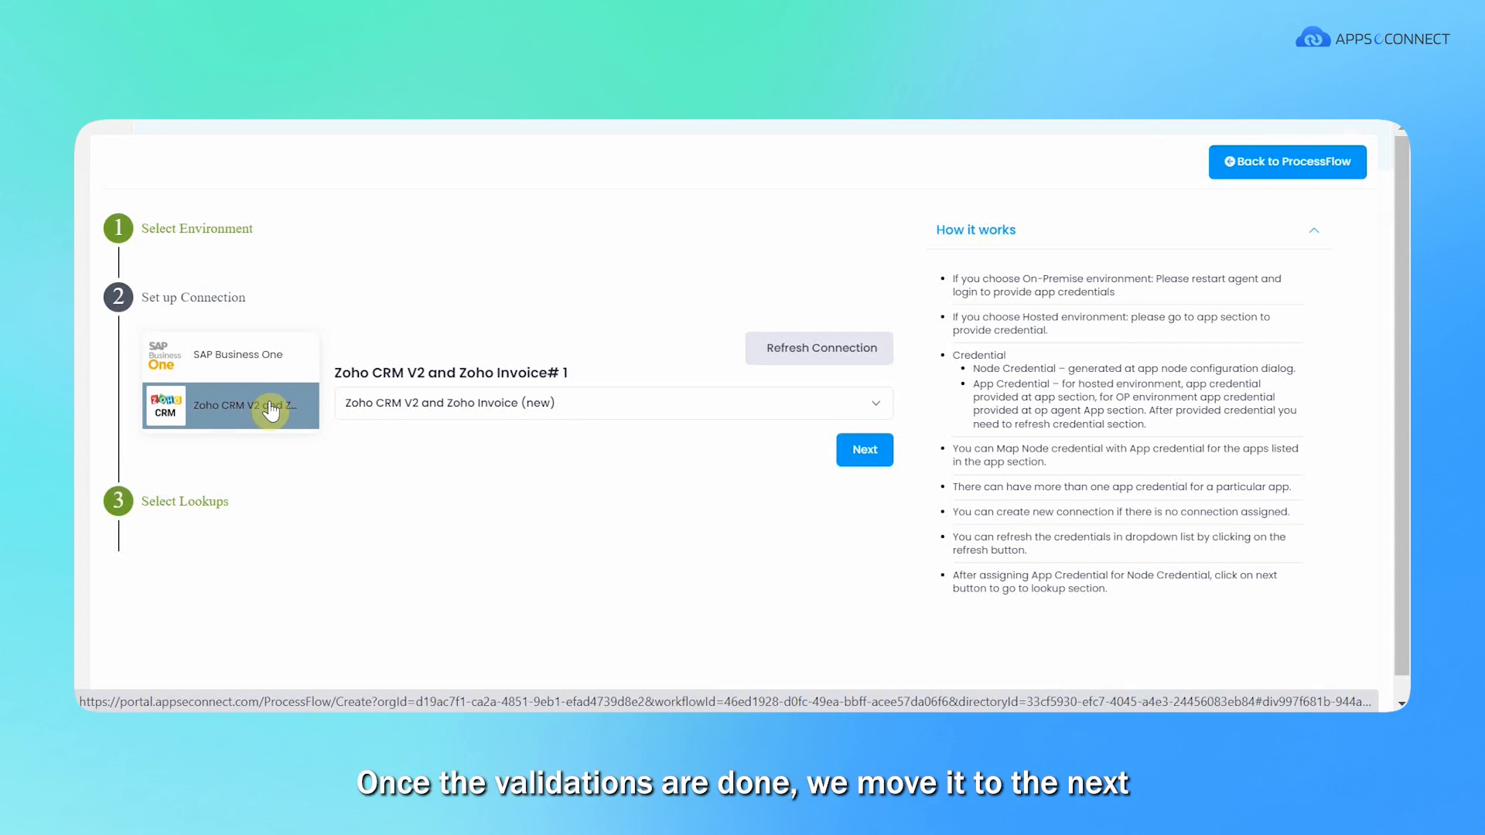
click(877, 451)
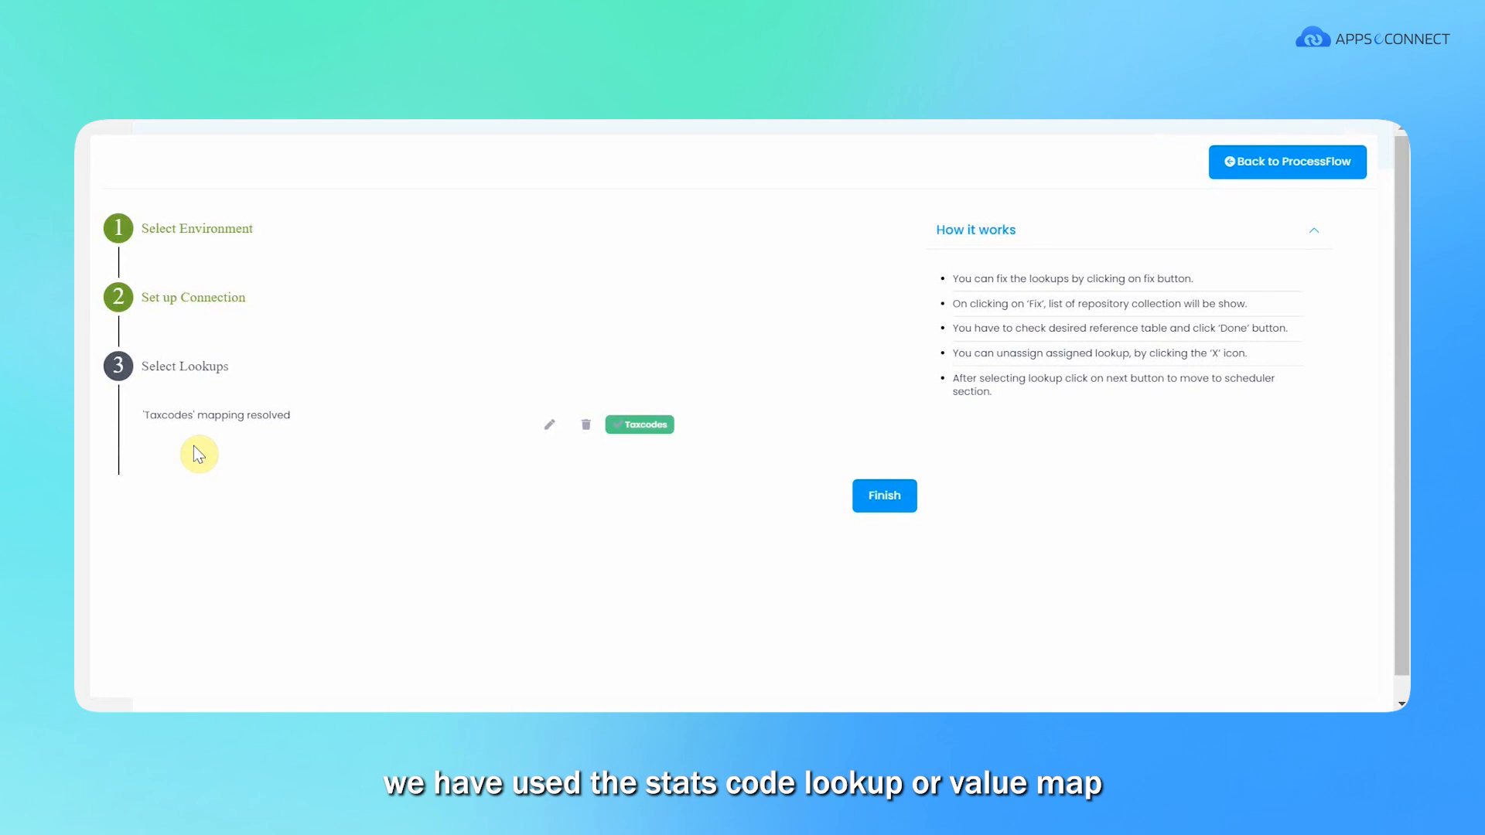
click(888, 504)
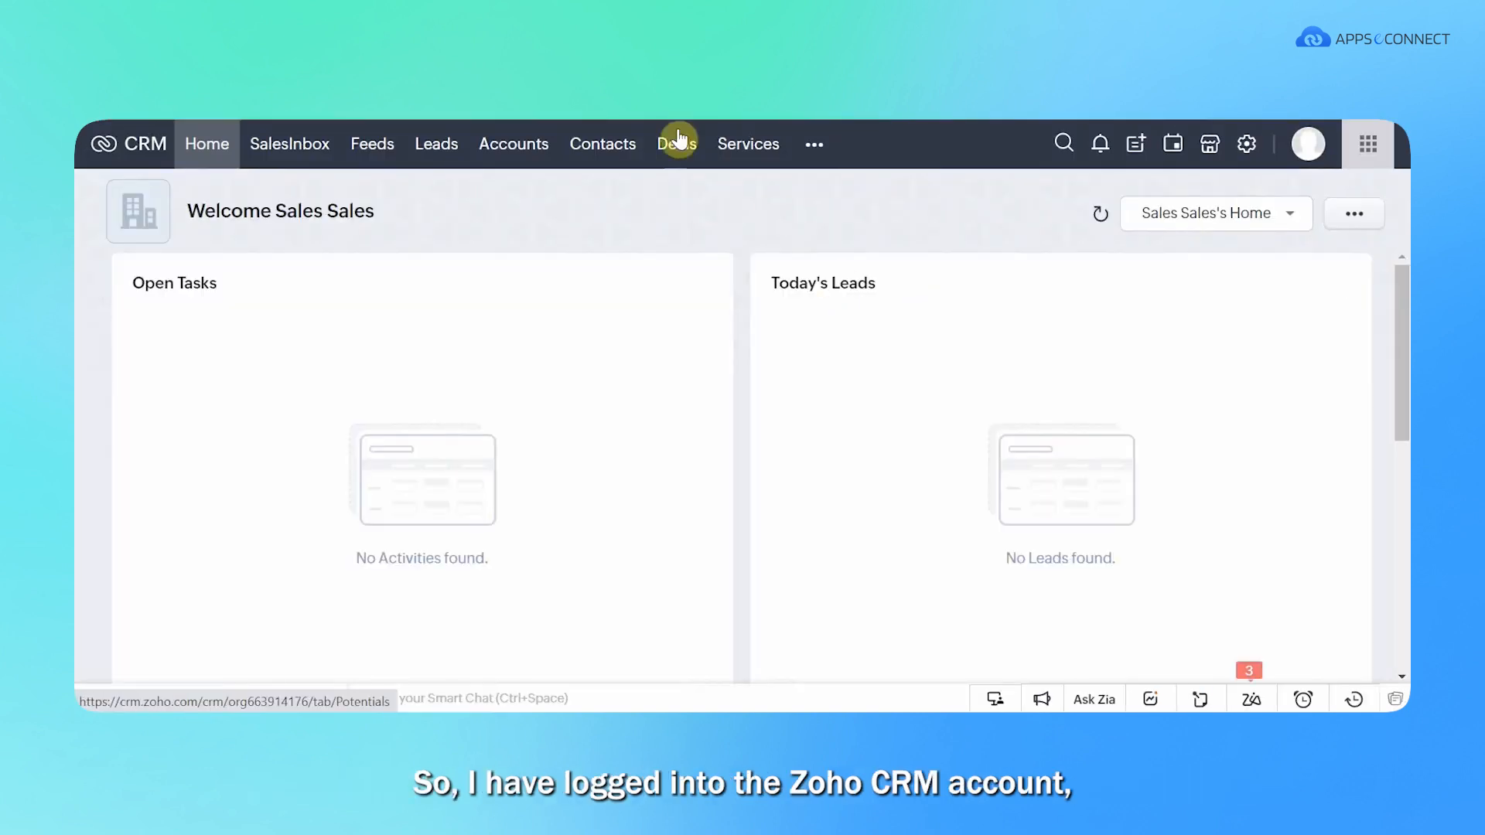
Step: Switch to Zoho CRM and find and open the Quotes module
click(815, 149)
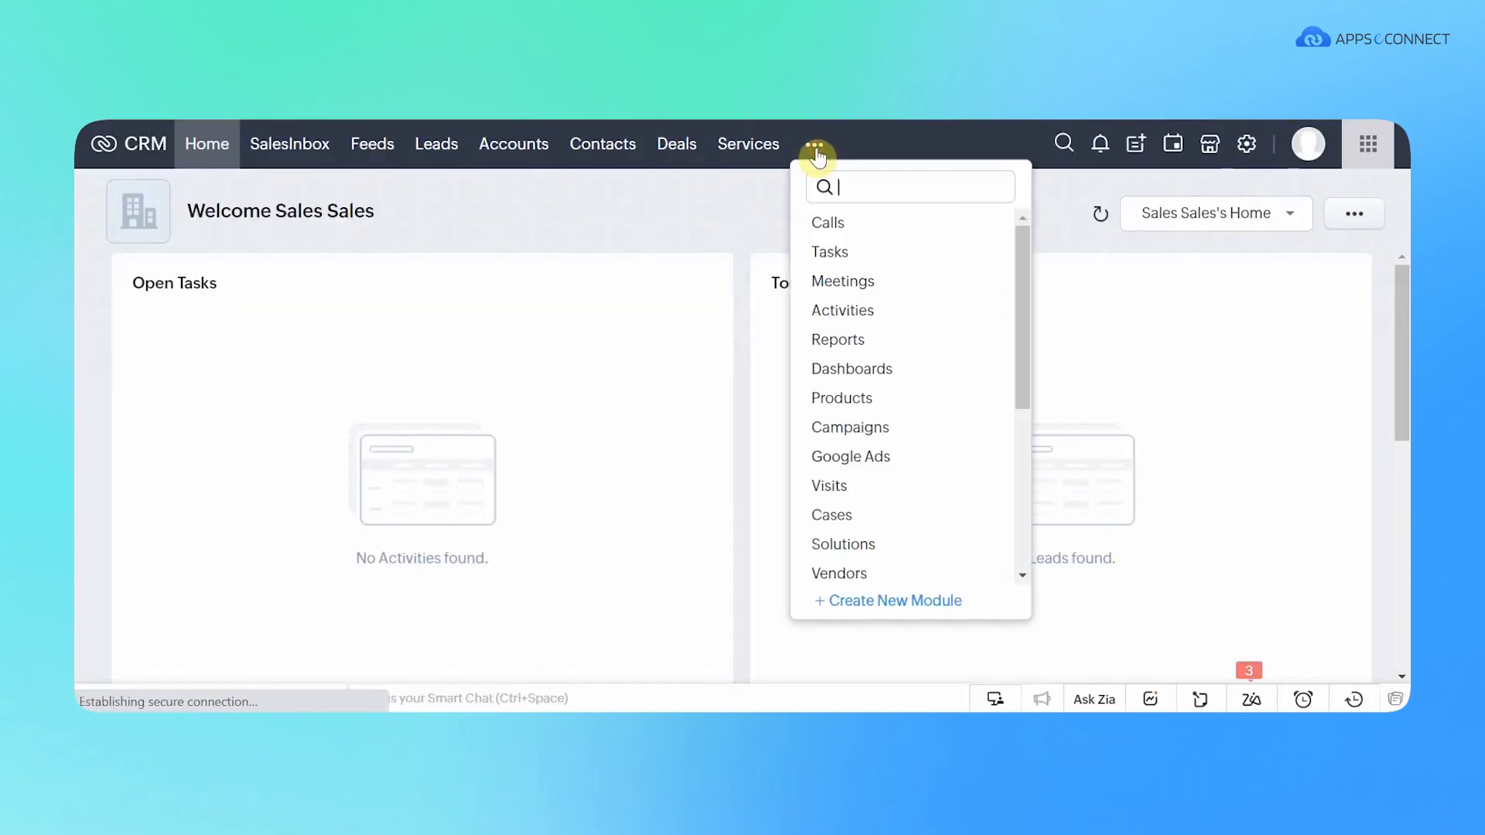
click(864, 186)
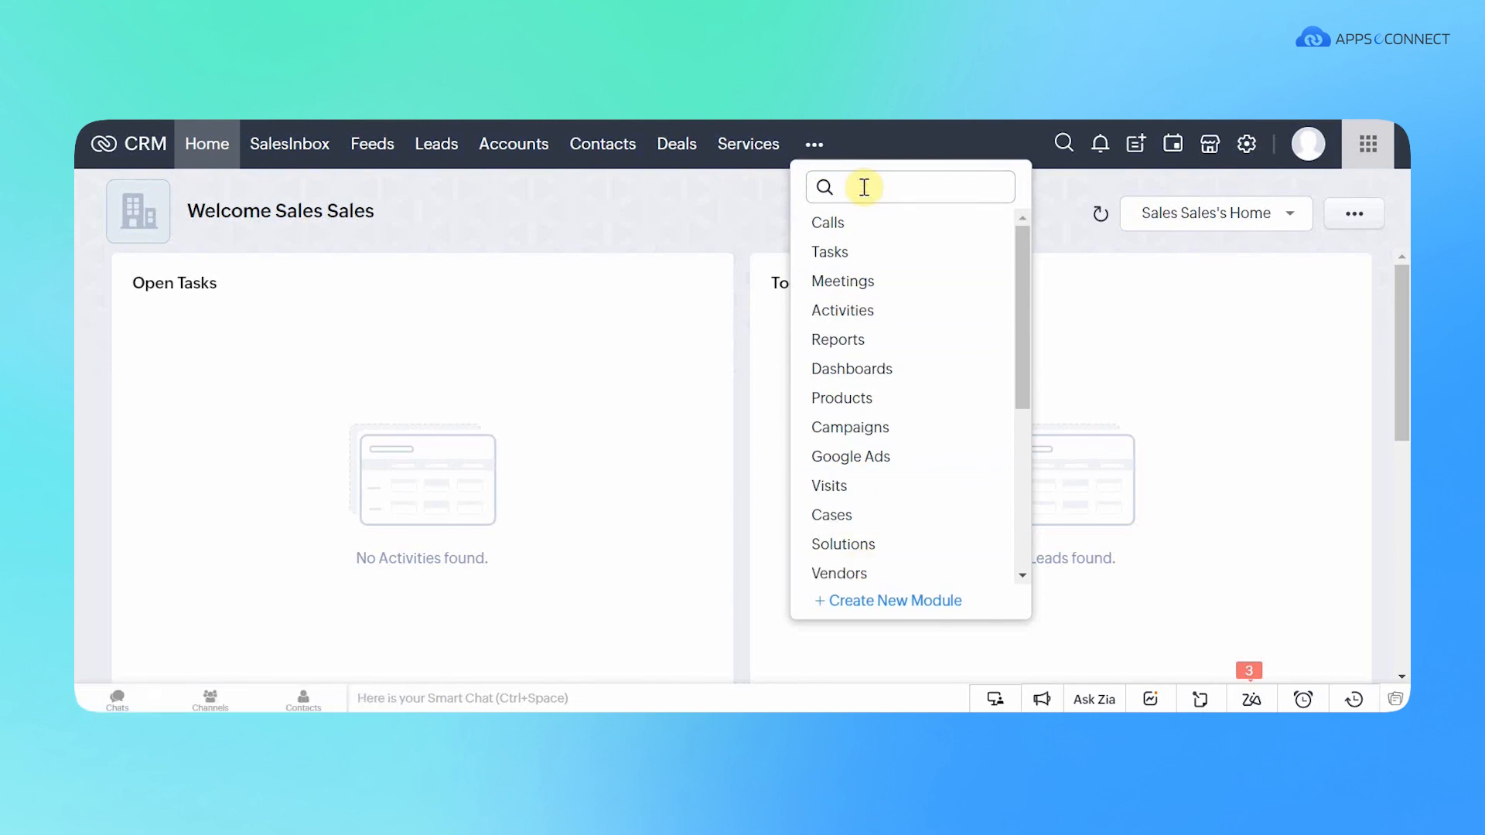
text(quote)
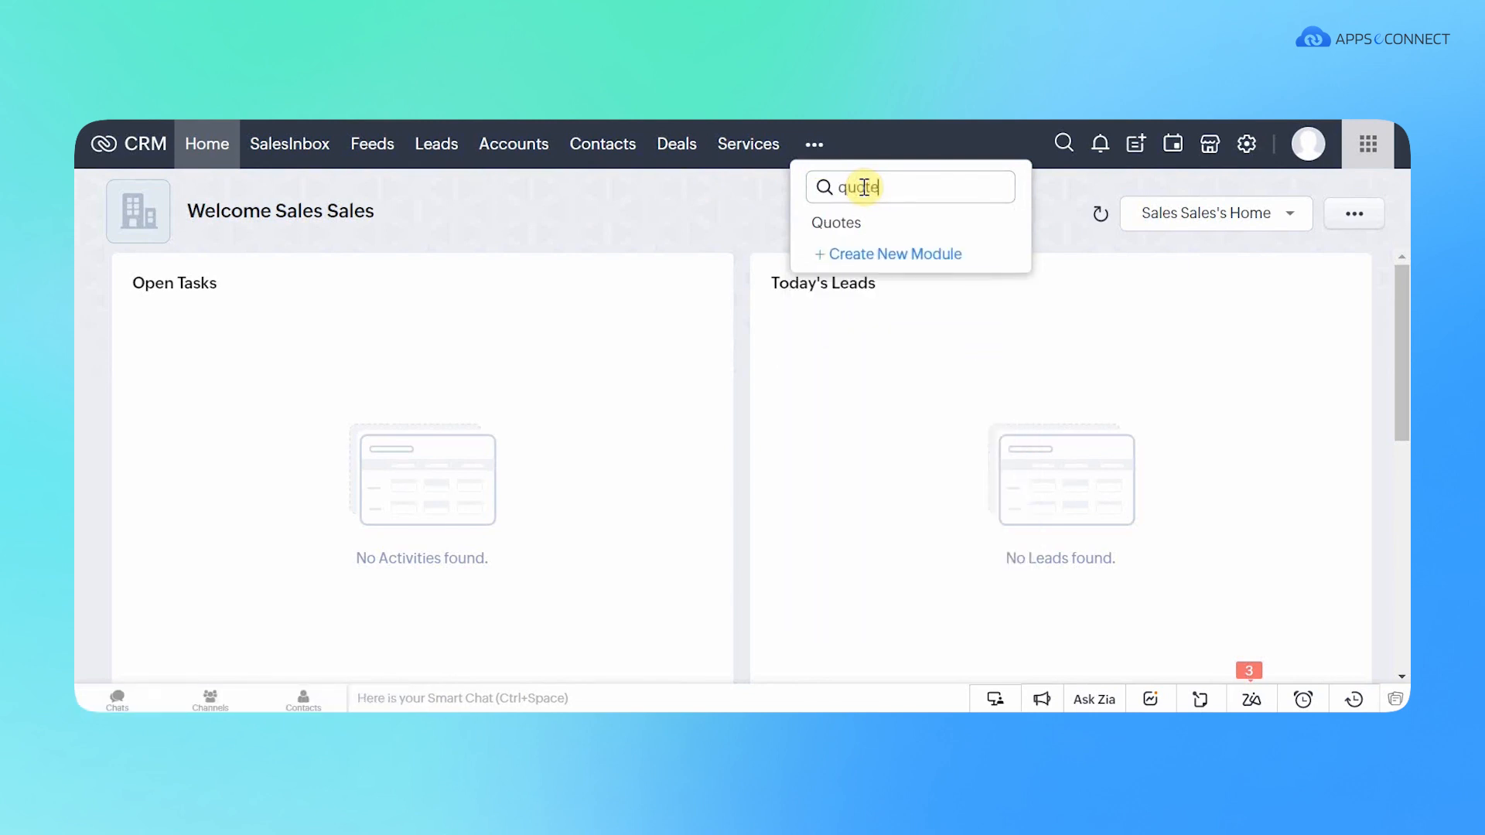
click(830, 226)
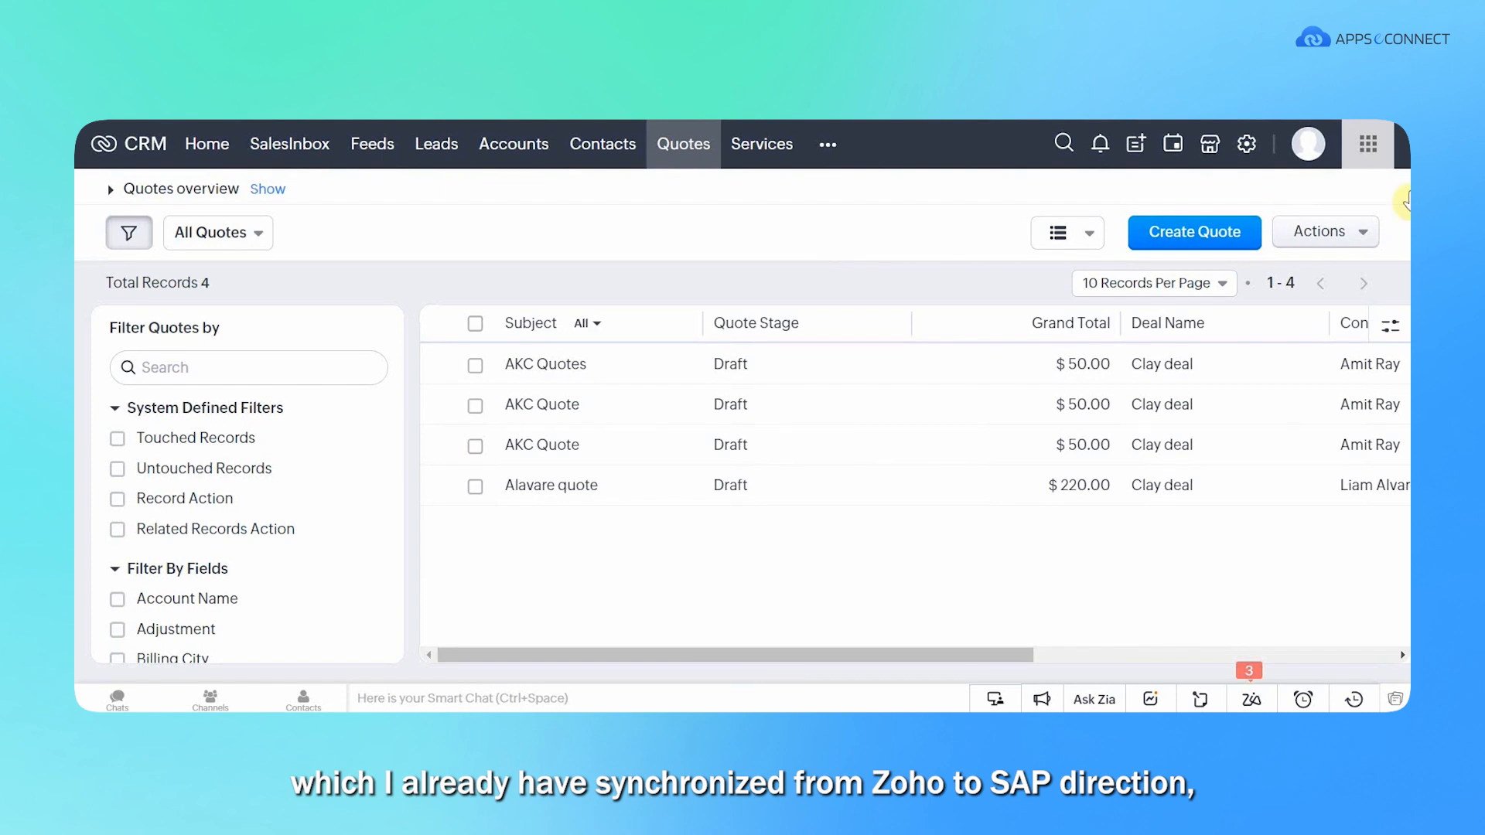
Step: Start a new quote and set its account to SSG Corporation
click(1231, 249)
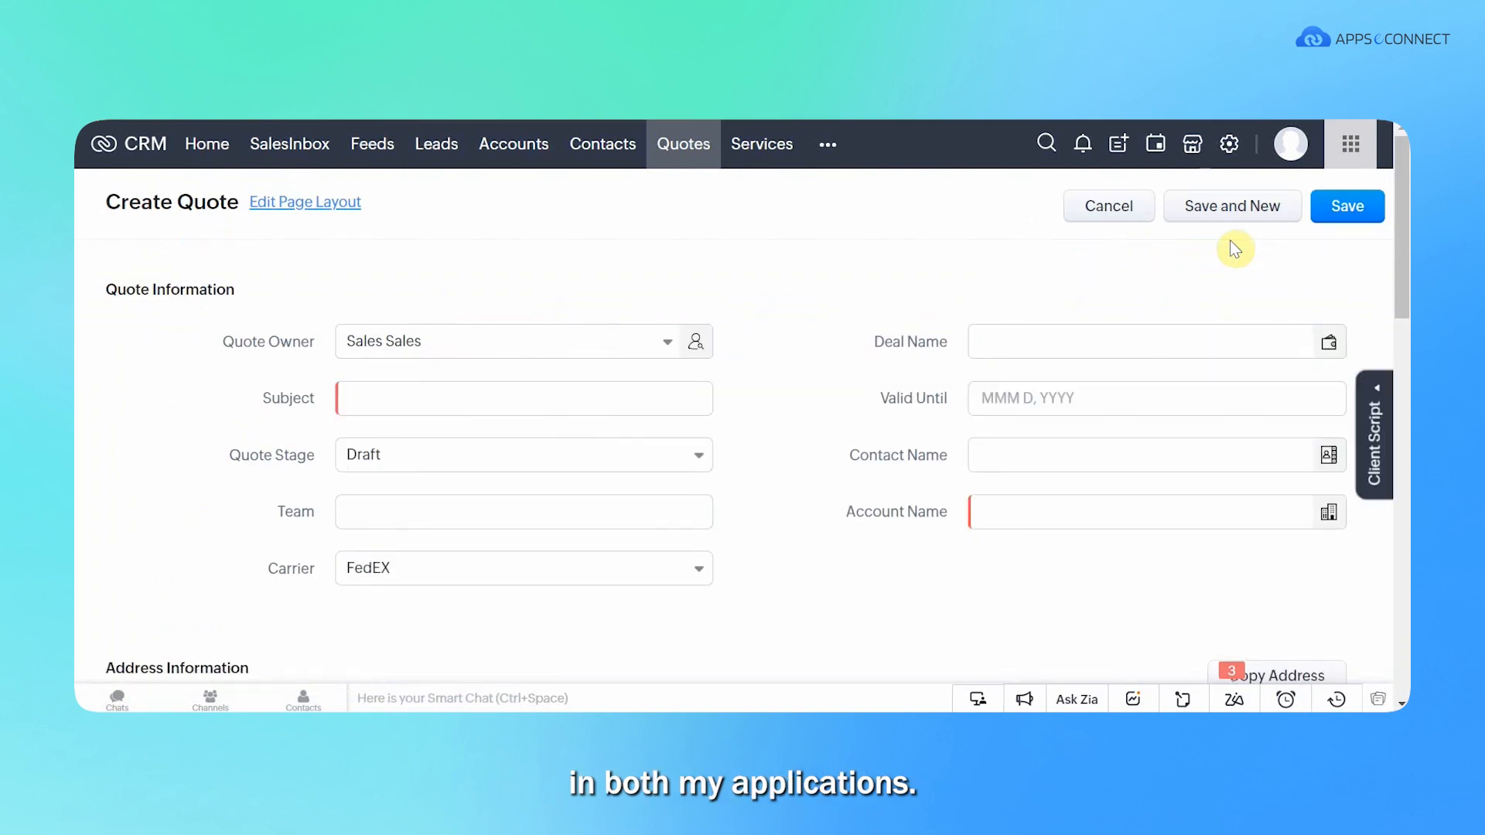
scroll(382, 387, down, 2)
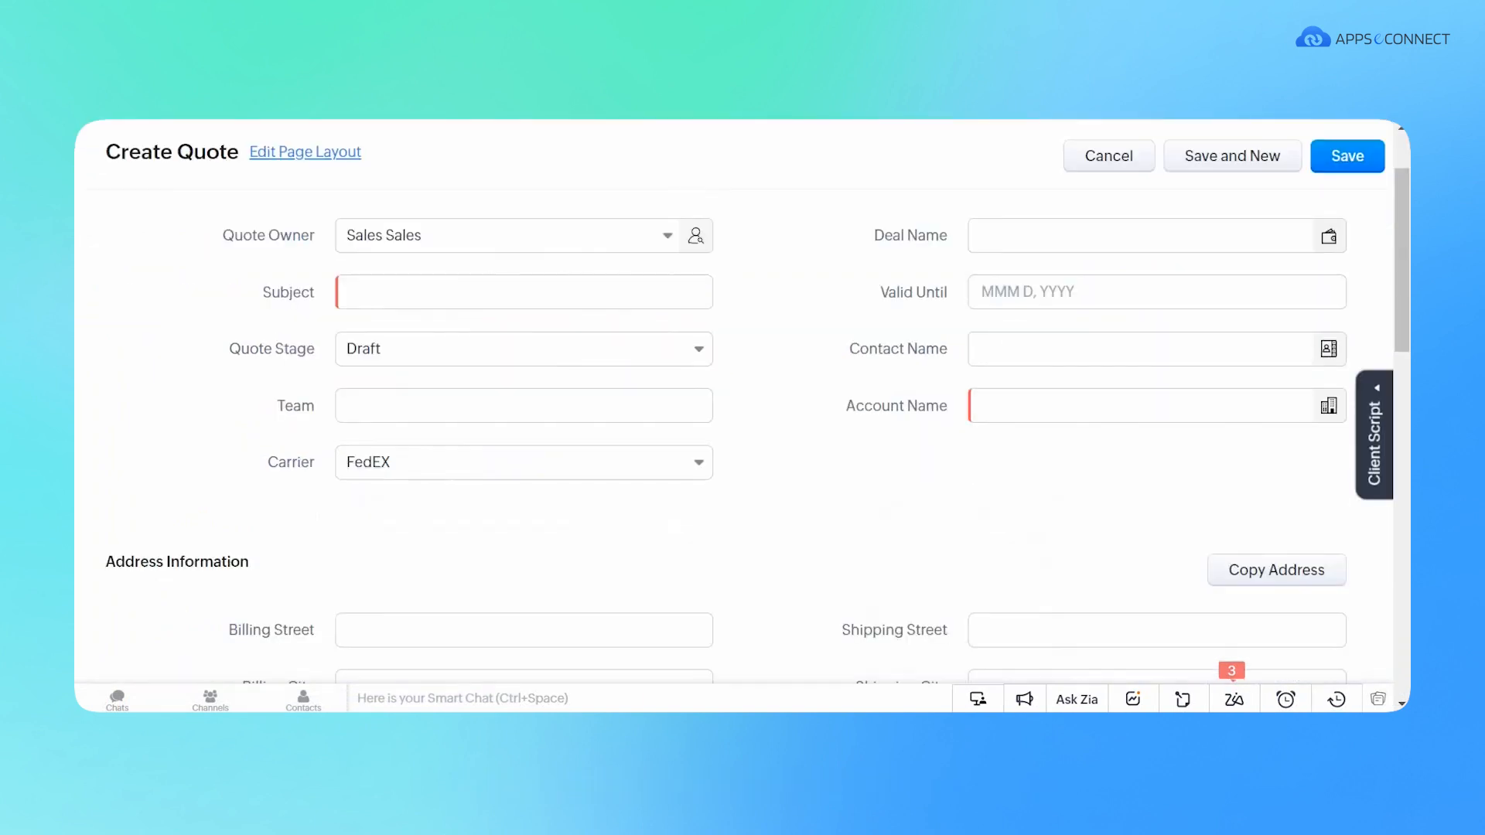
click(1033, 412)
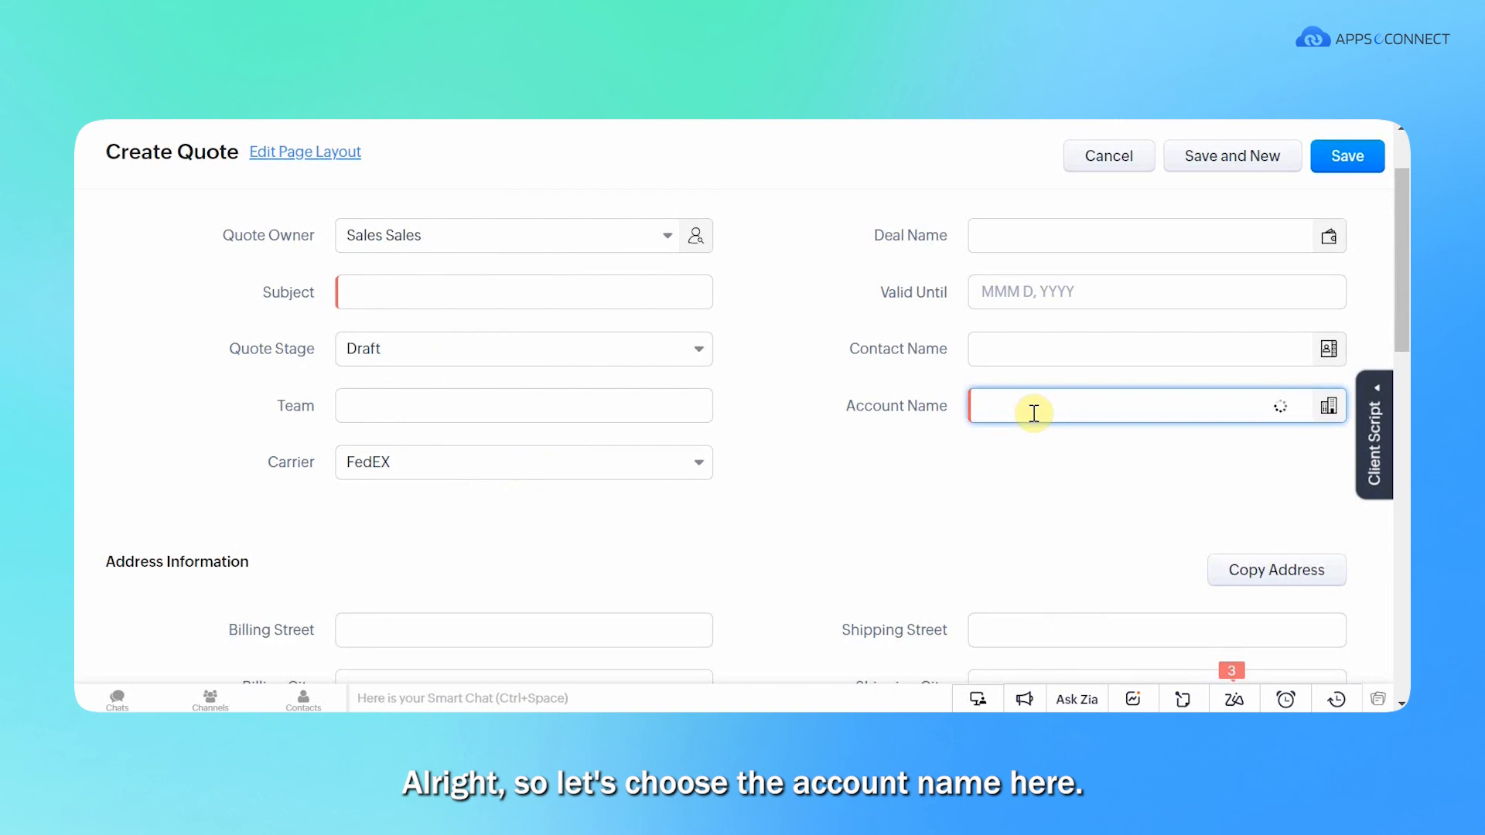
text(ssg)
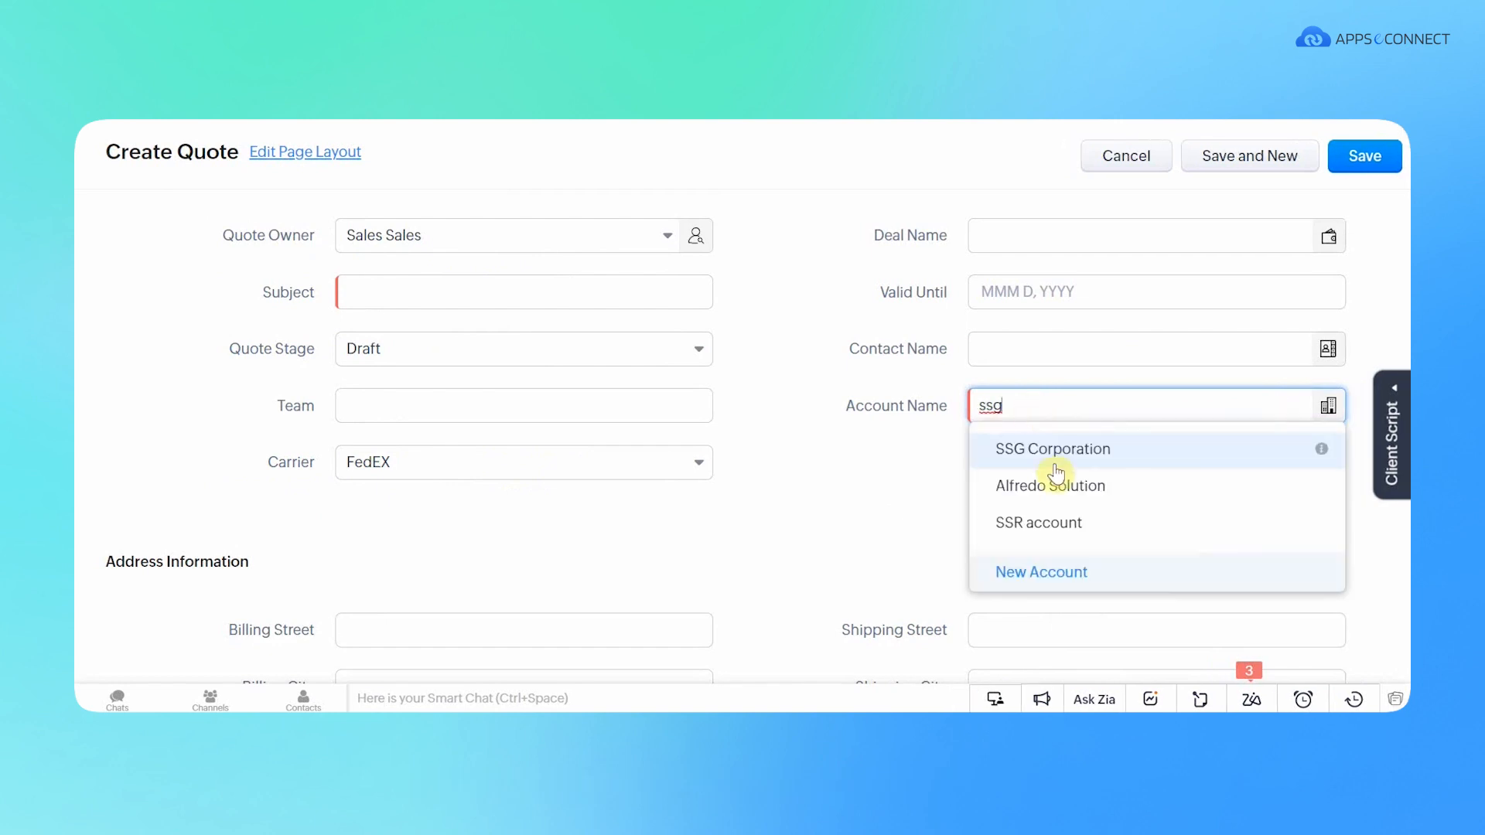
click(1053, 452)
Step: Set the quote's valid-until date to Feb 16, 2023 and its subject to "ssg quote1", and choose the contact
click(1010, 236)
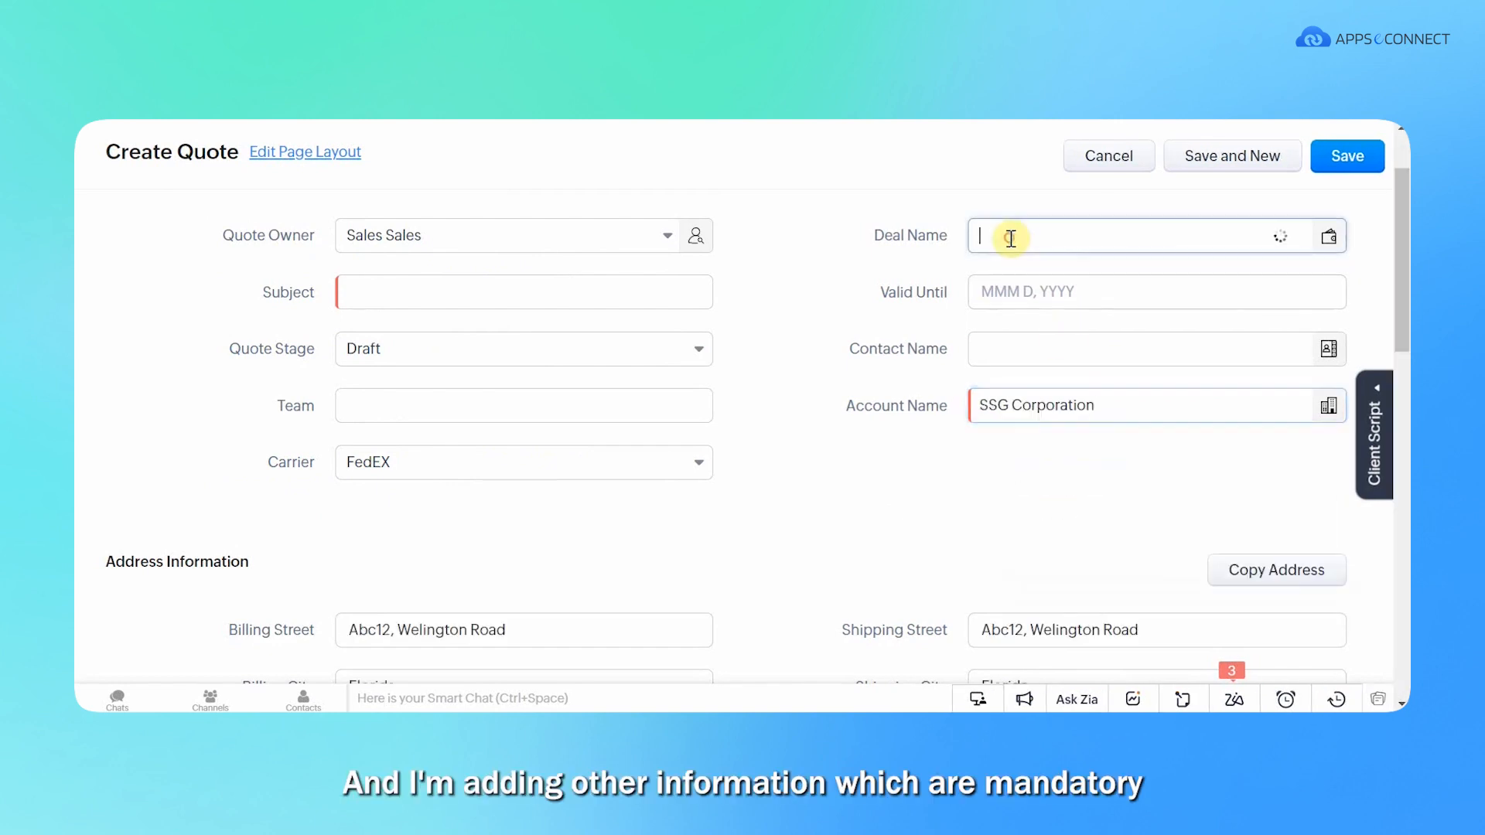
click(1027, 292)
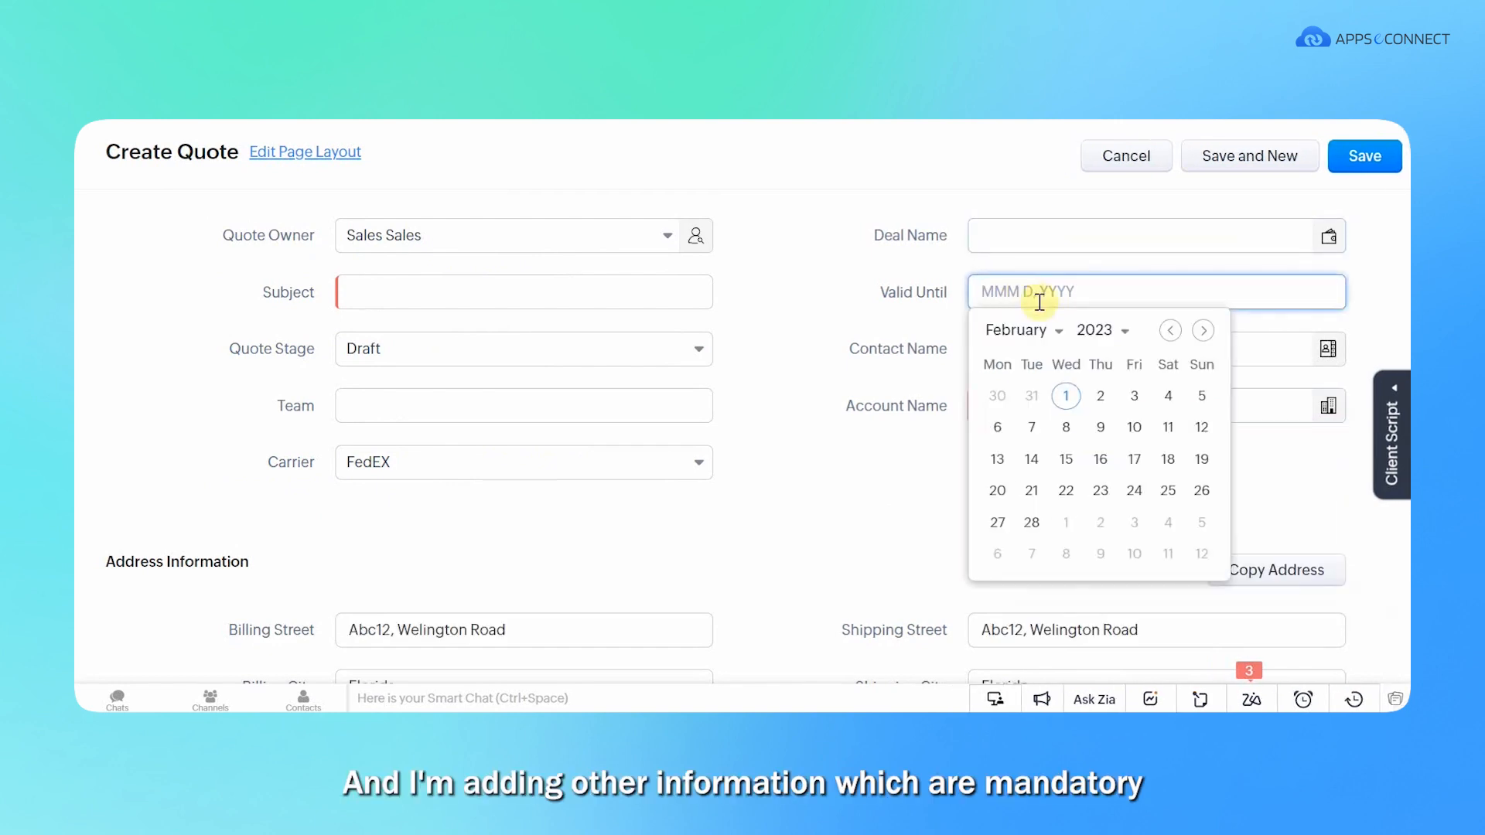
click(1096, 459)
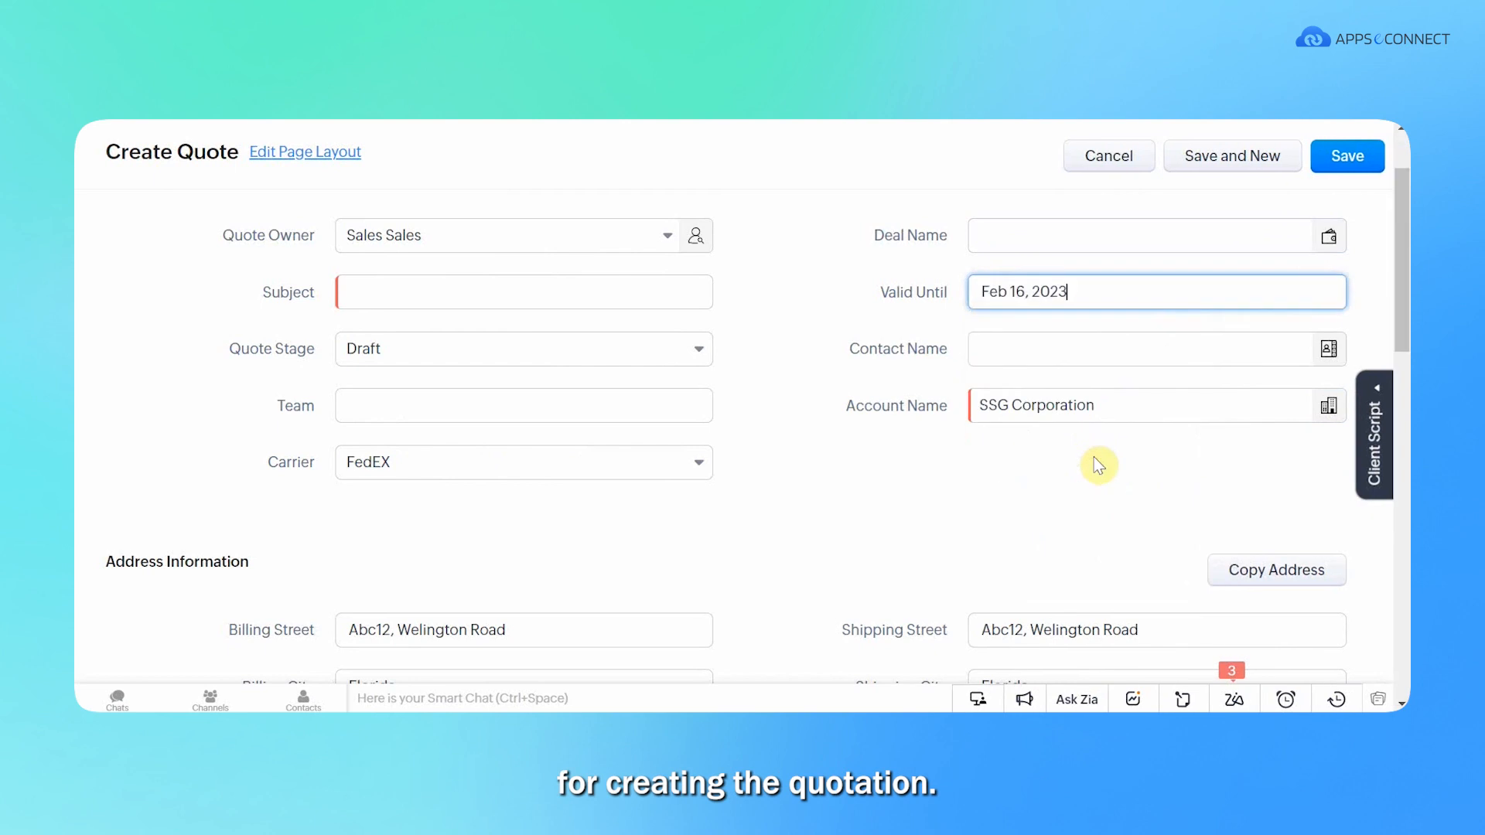
click(426, 294)
text(ssg)
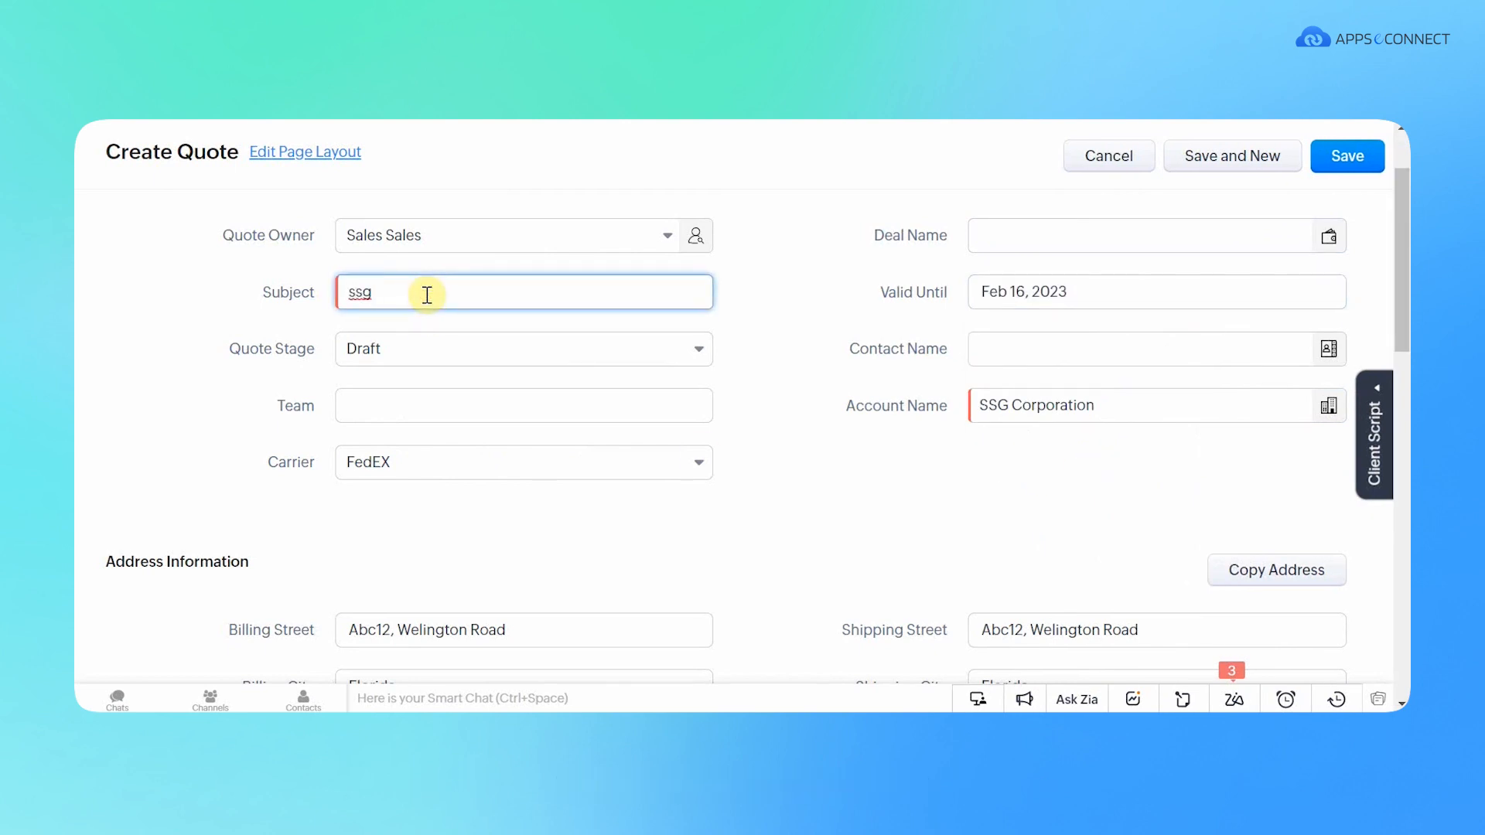
text( quote1)
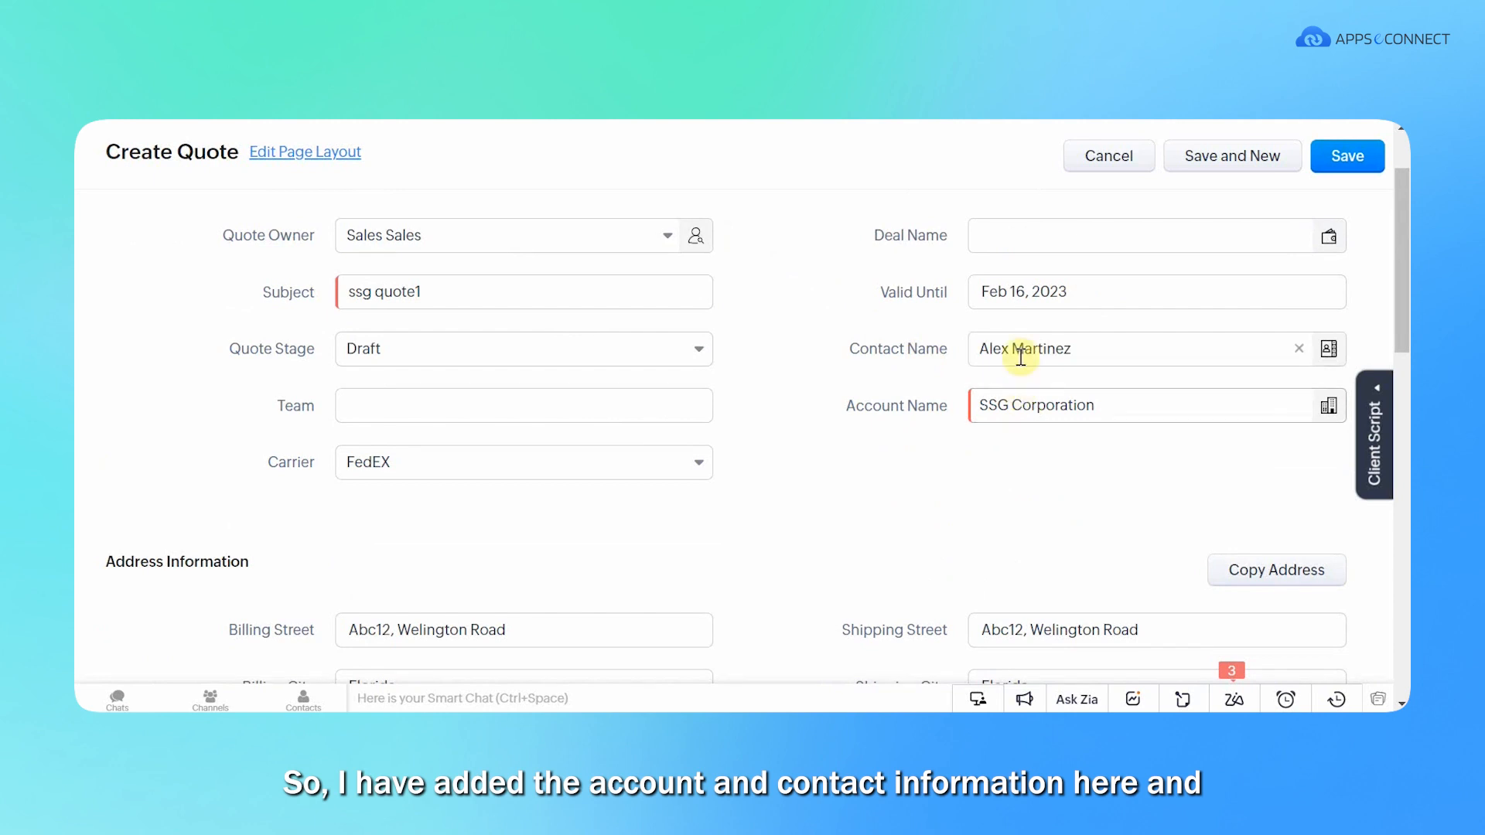
Step: Add Maniak hoodies (MNRTP115) with quantity 2 as the quoted item and save the quote
scroll(871, 454, down, 3)
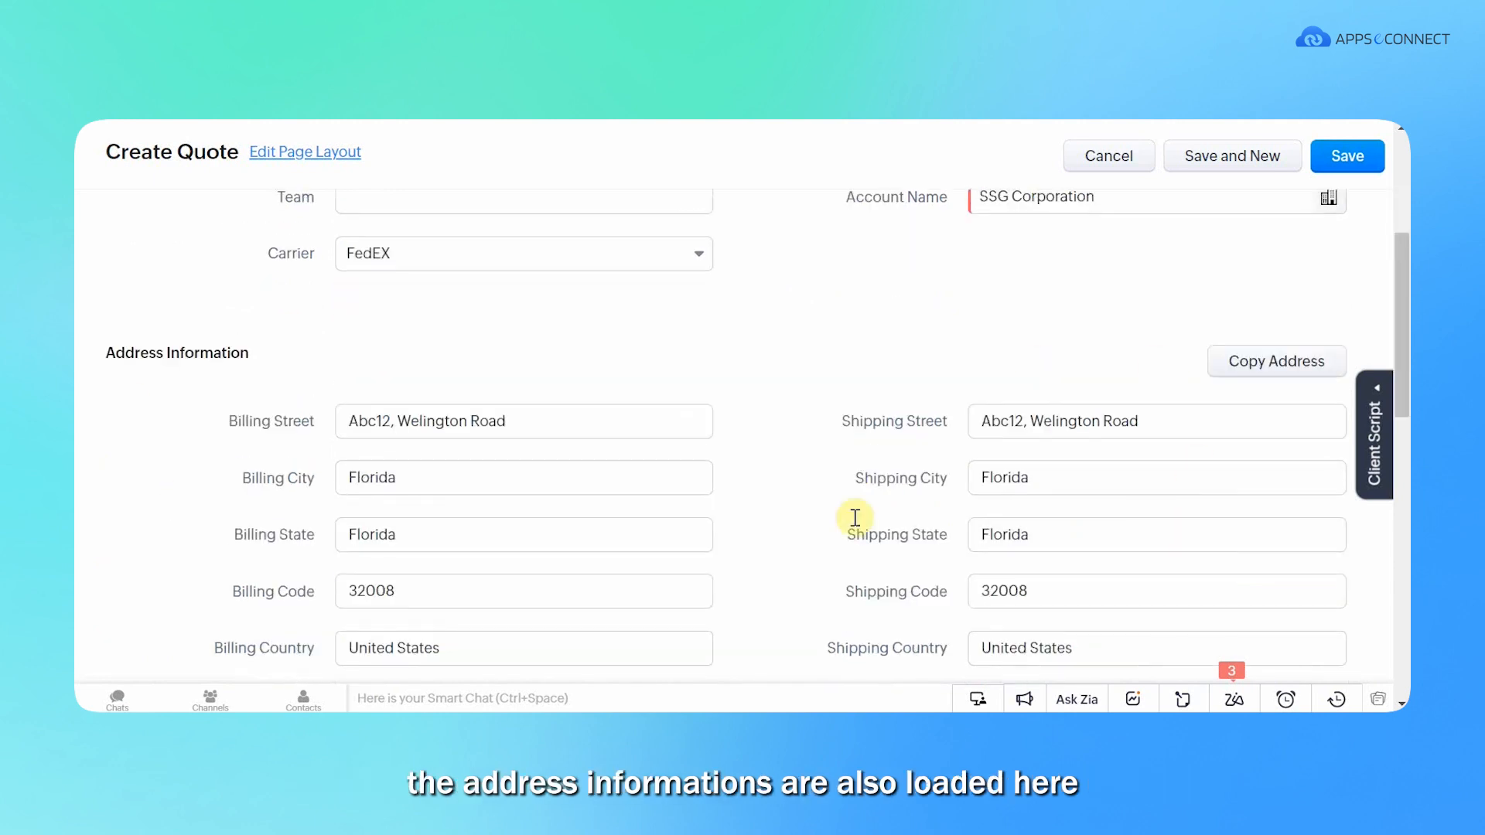
scroll(855, 517, down, 4)
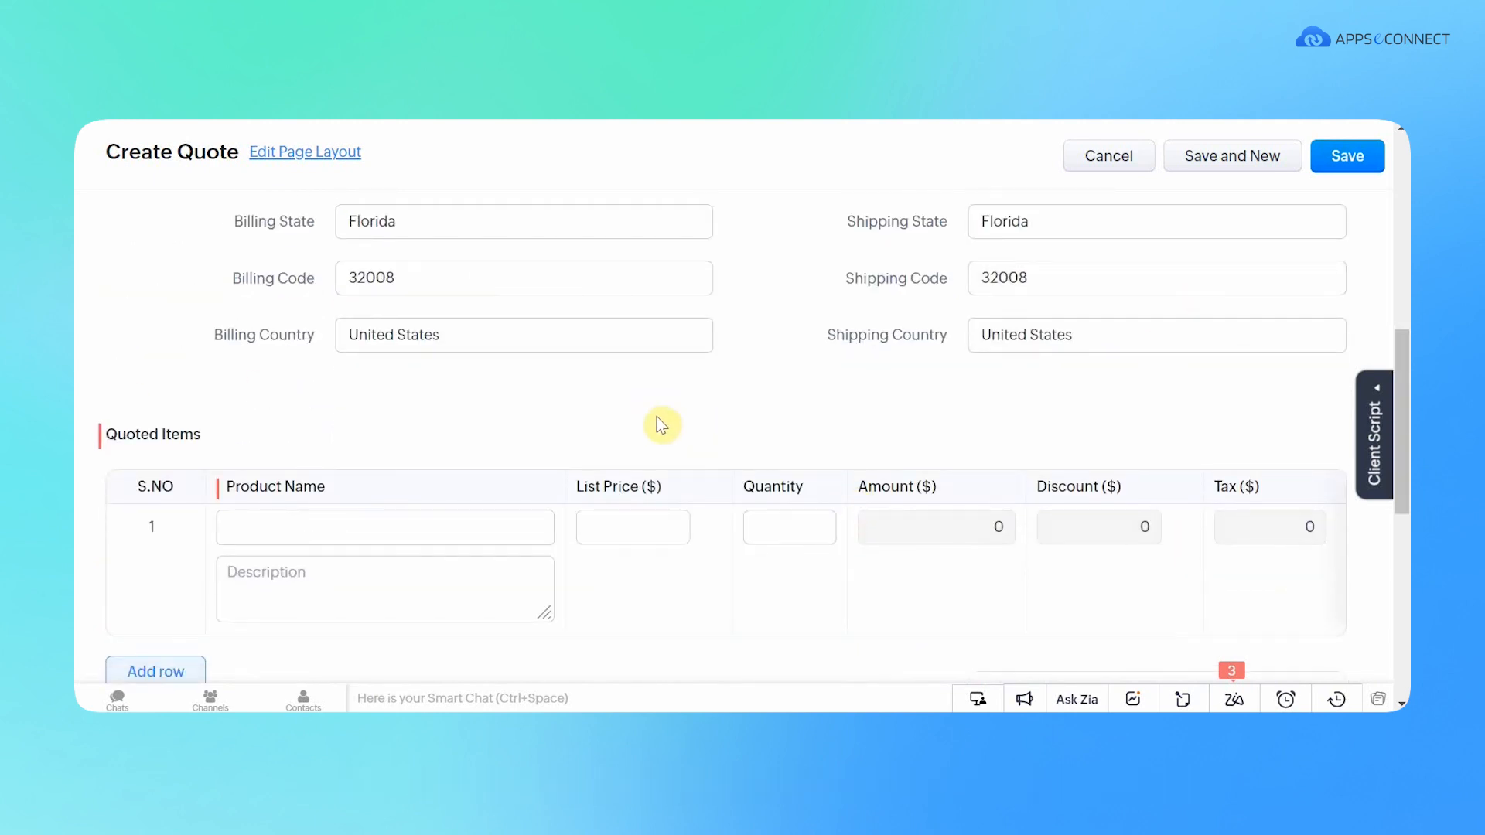
scroll(661, 425, down, 1)
click(402, 423)
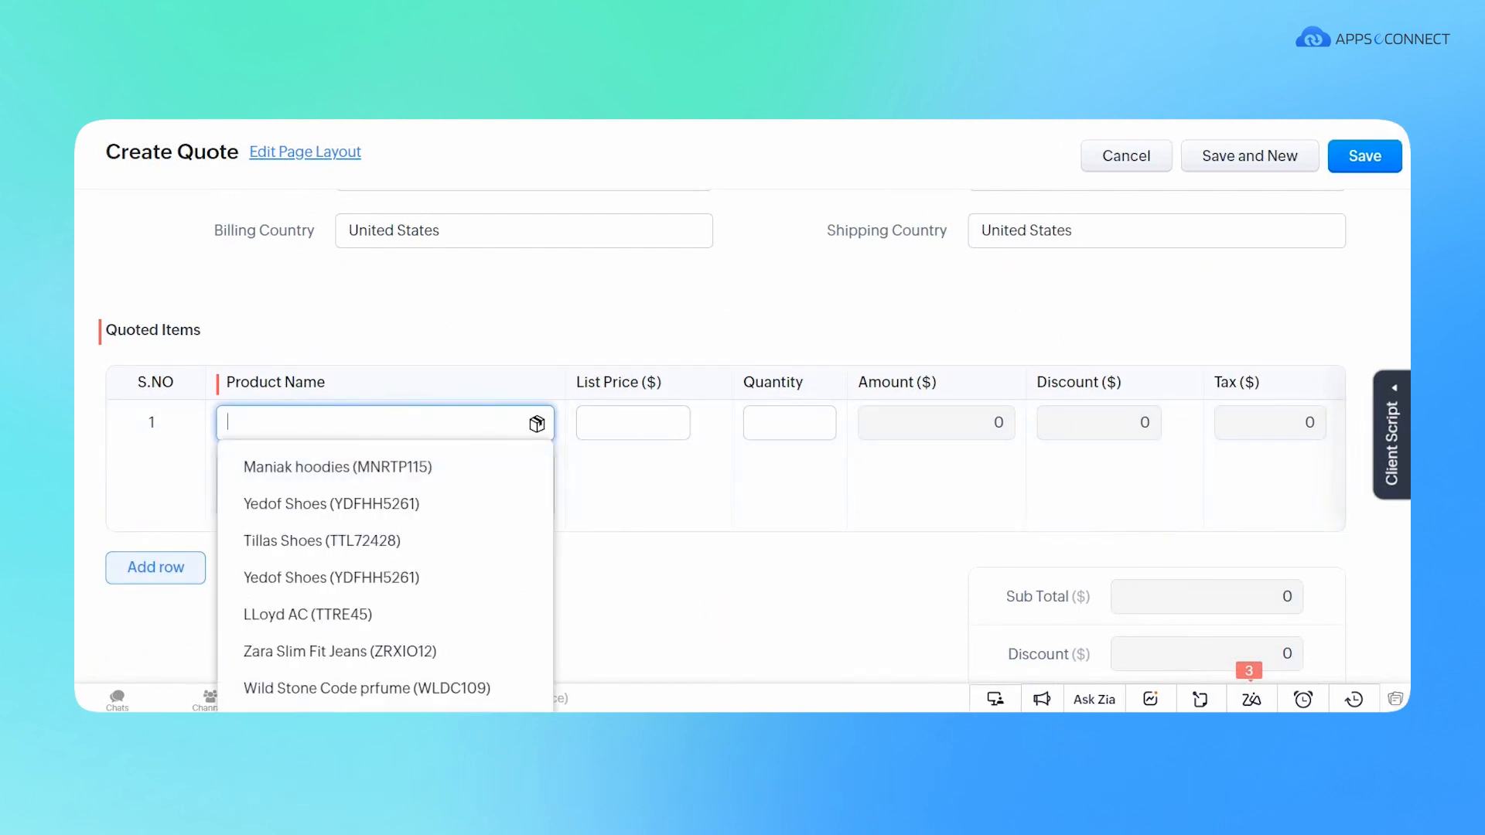
click(309, 467)
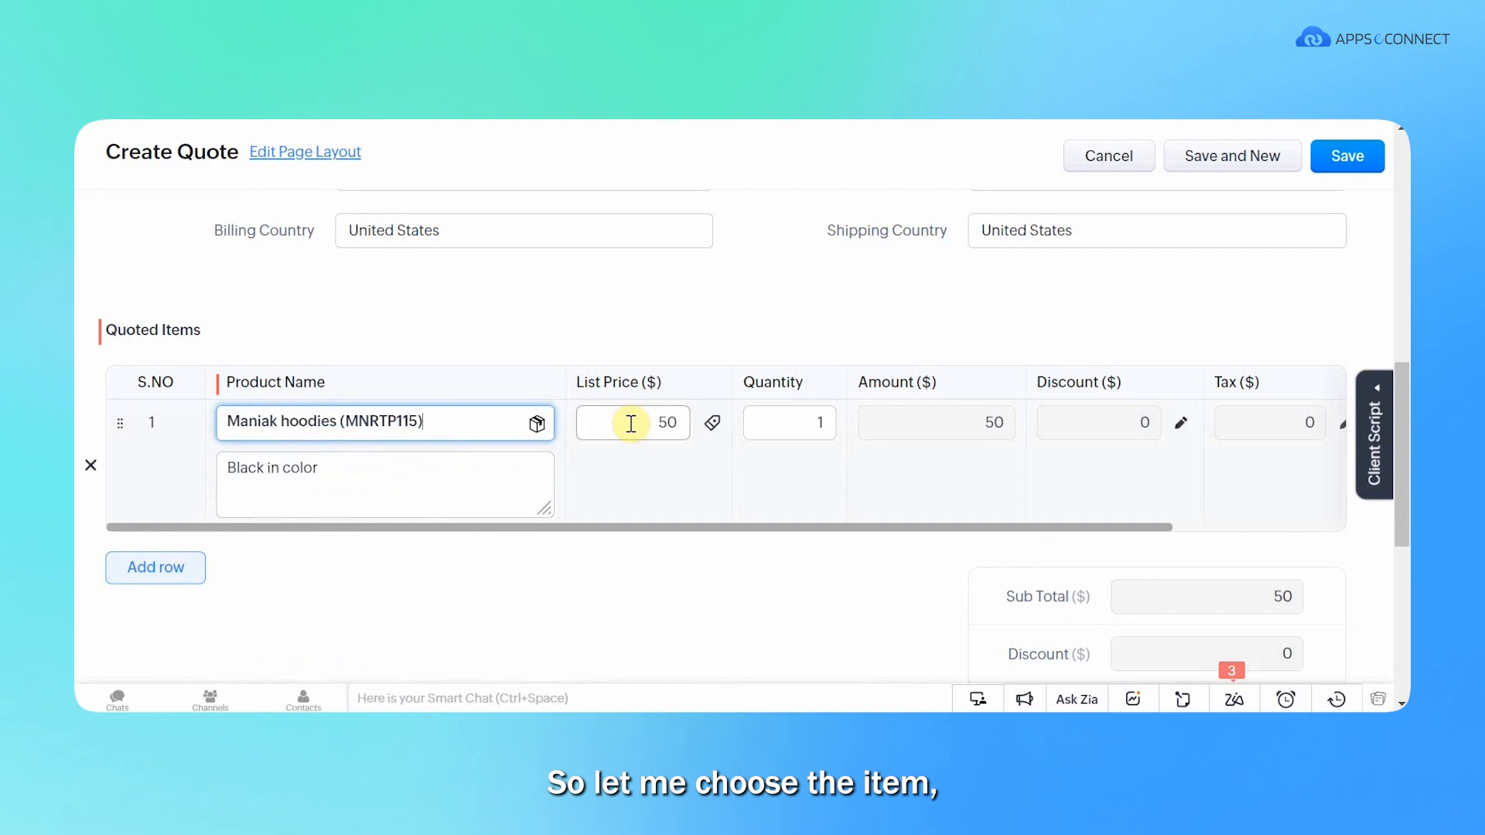
click(791, 422)
key(BackSpace)
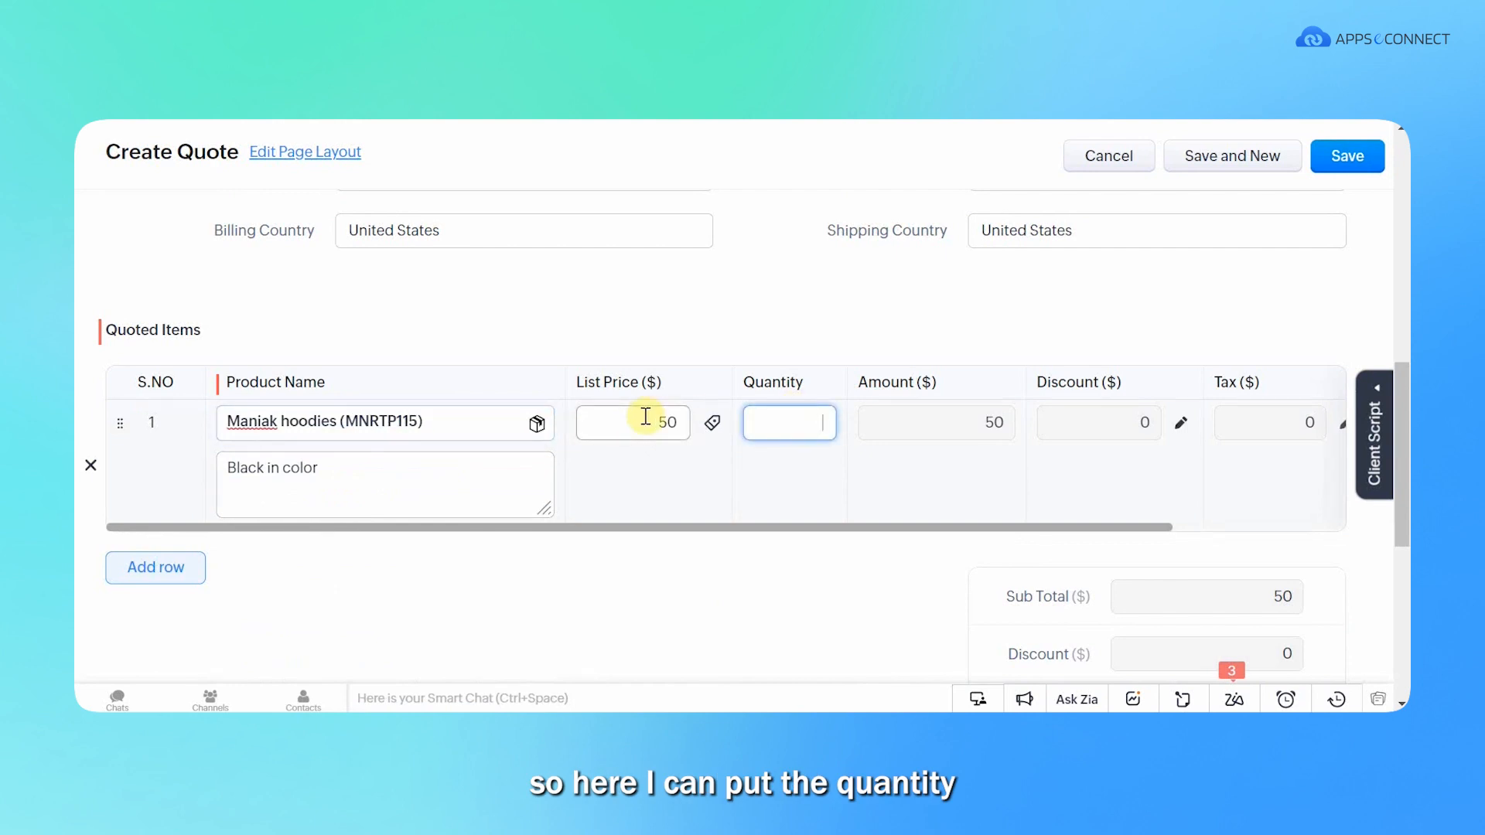
text(2)
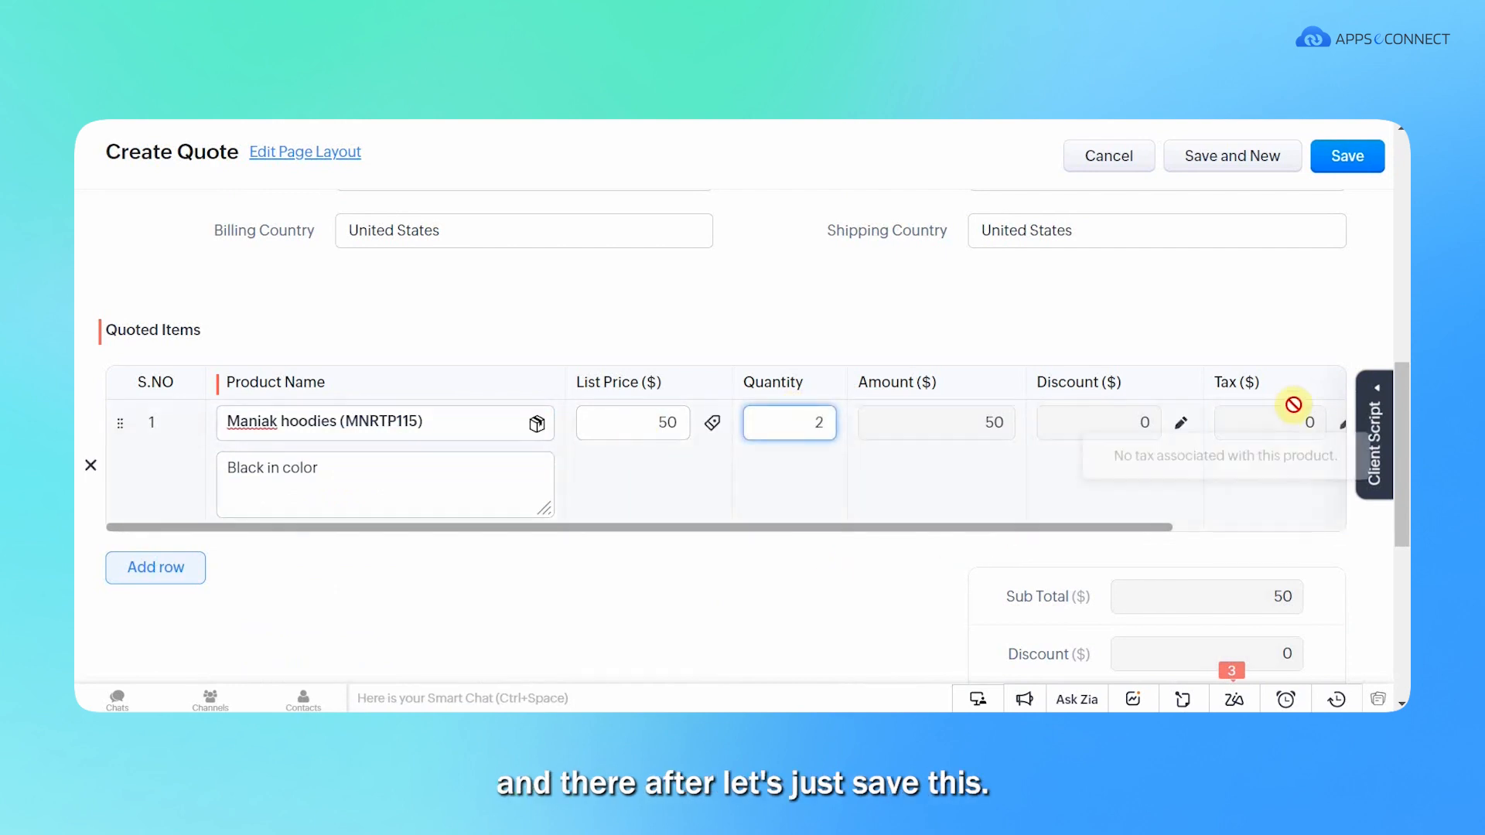
scroll(1239, 563, down, 6)
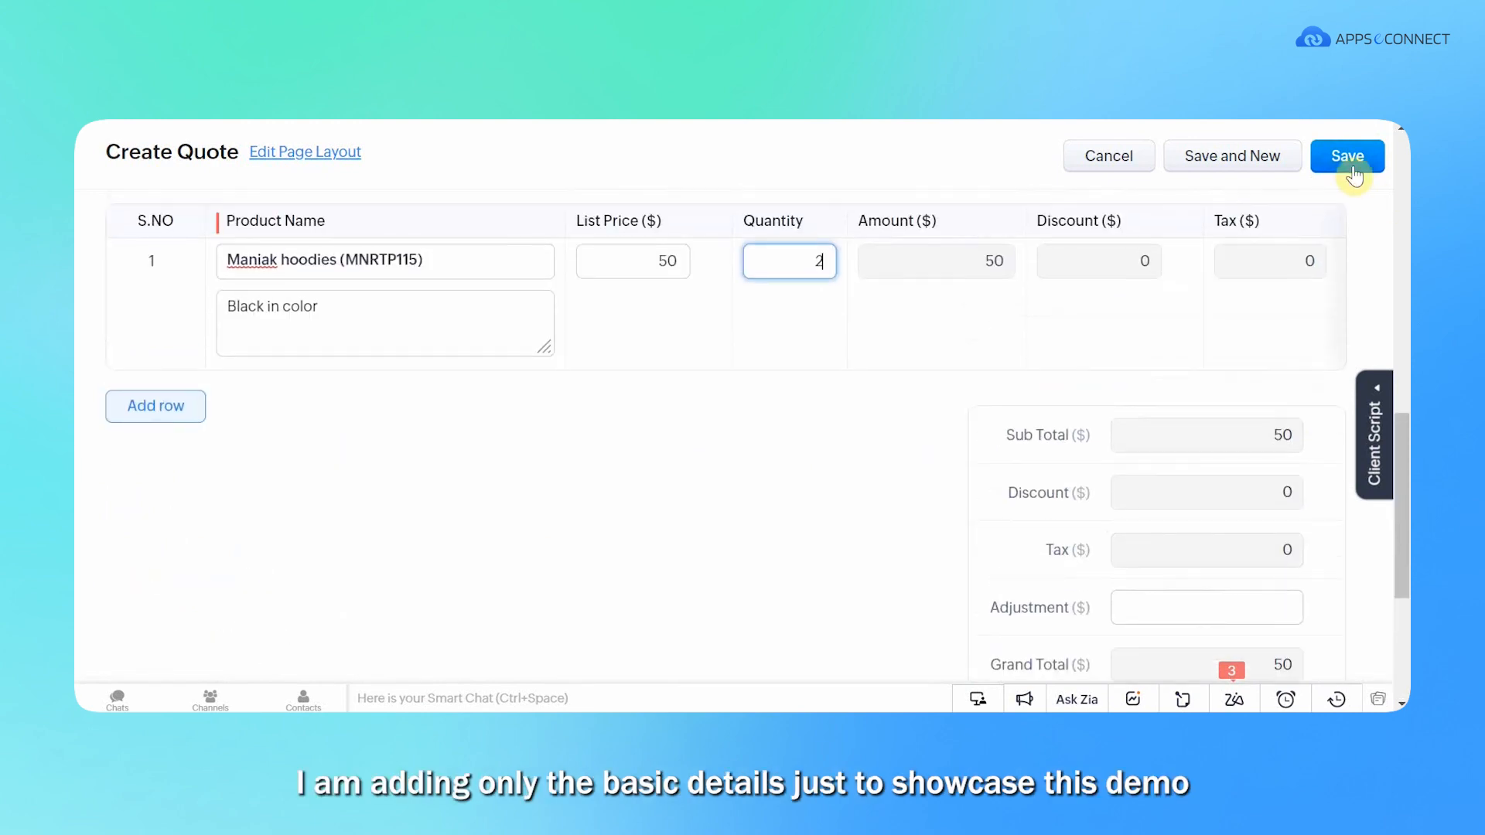
text(2)
click(1352, 164)
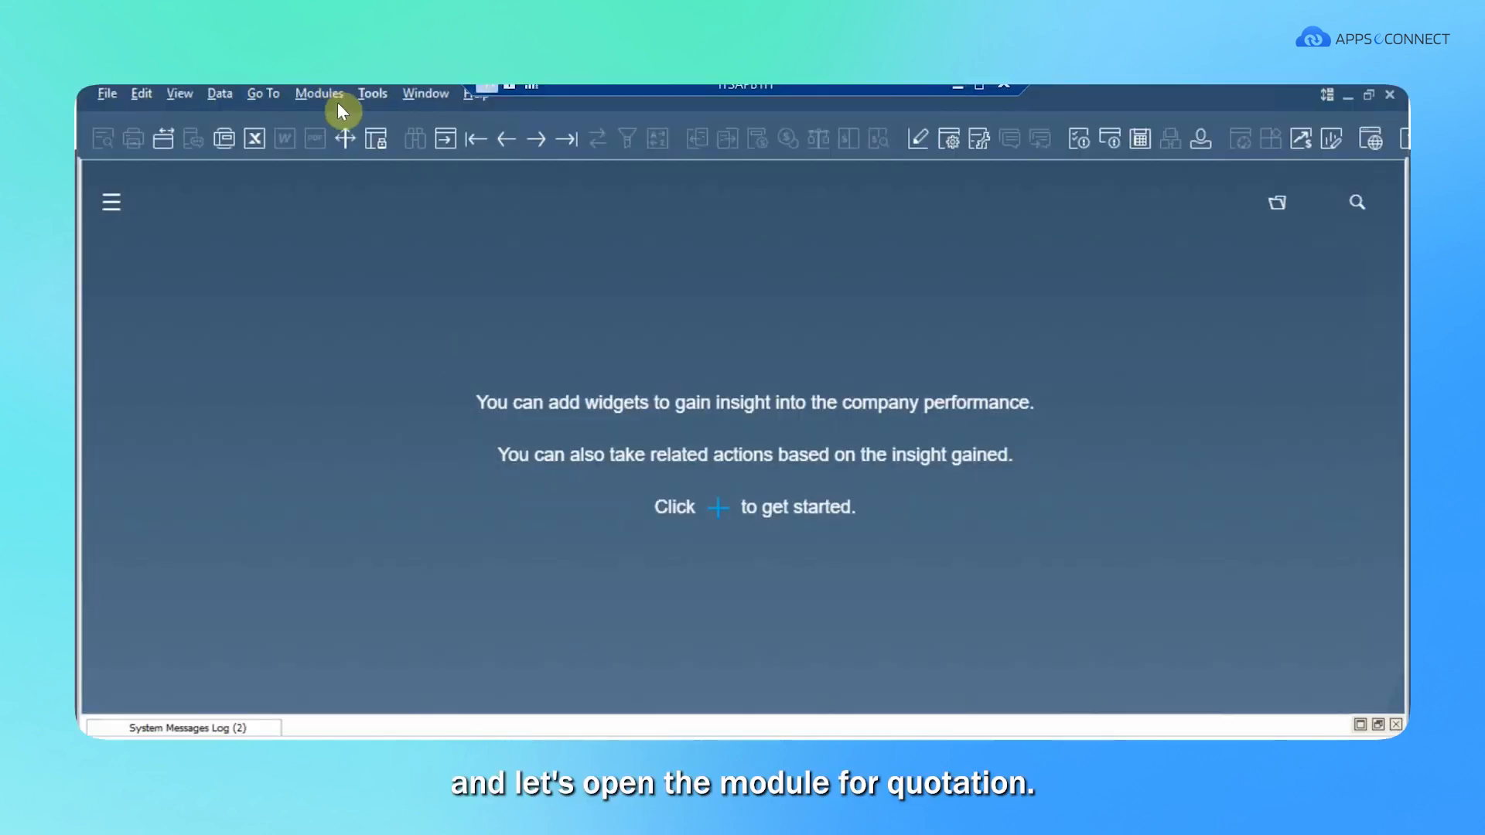
Step: Open the Sales Quotation form in SAP Business One and look up the most recent quotation by its document number
click(331, 106)
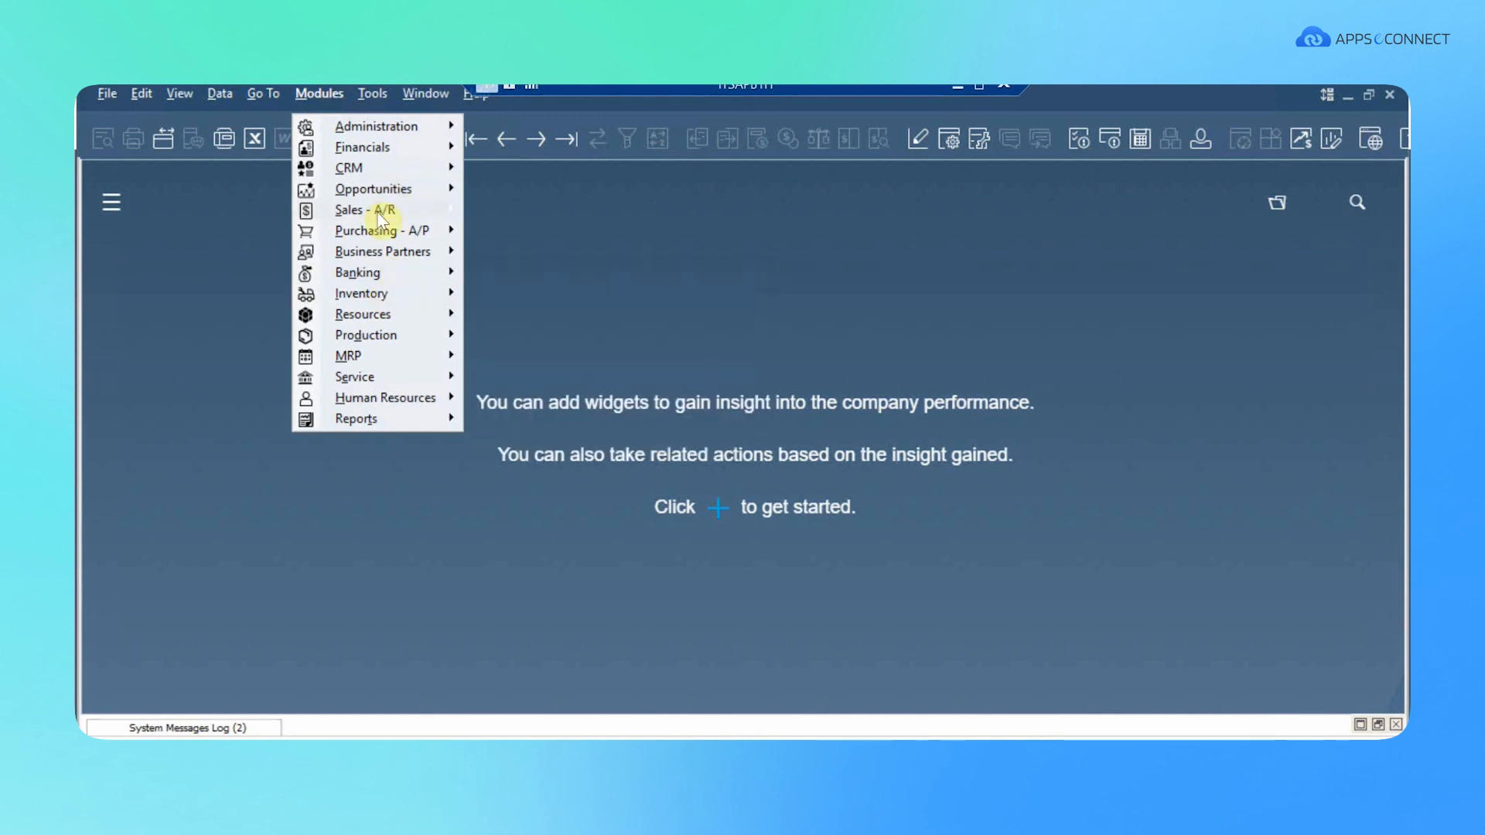
mouse_move(381, 220)
click(526, 233)
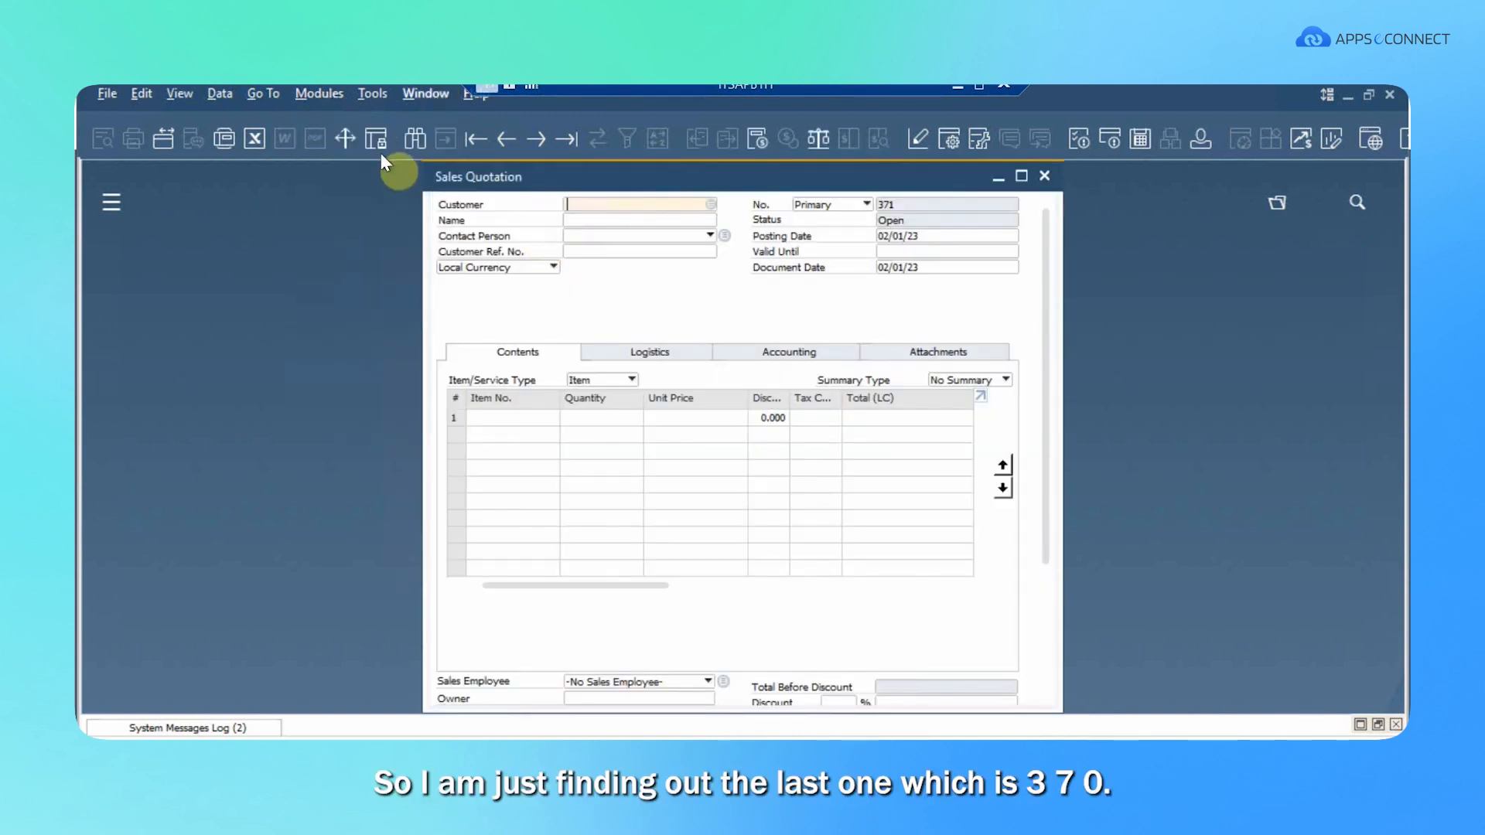
click(416, 133)
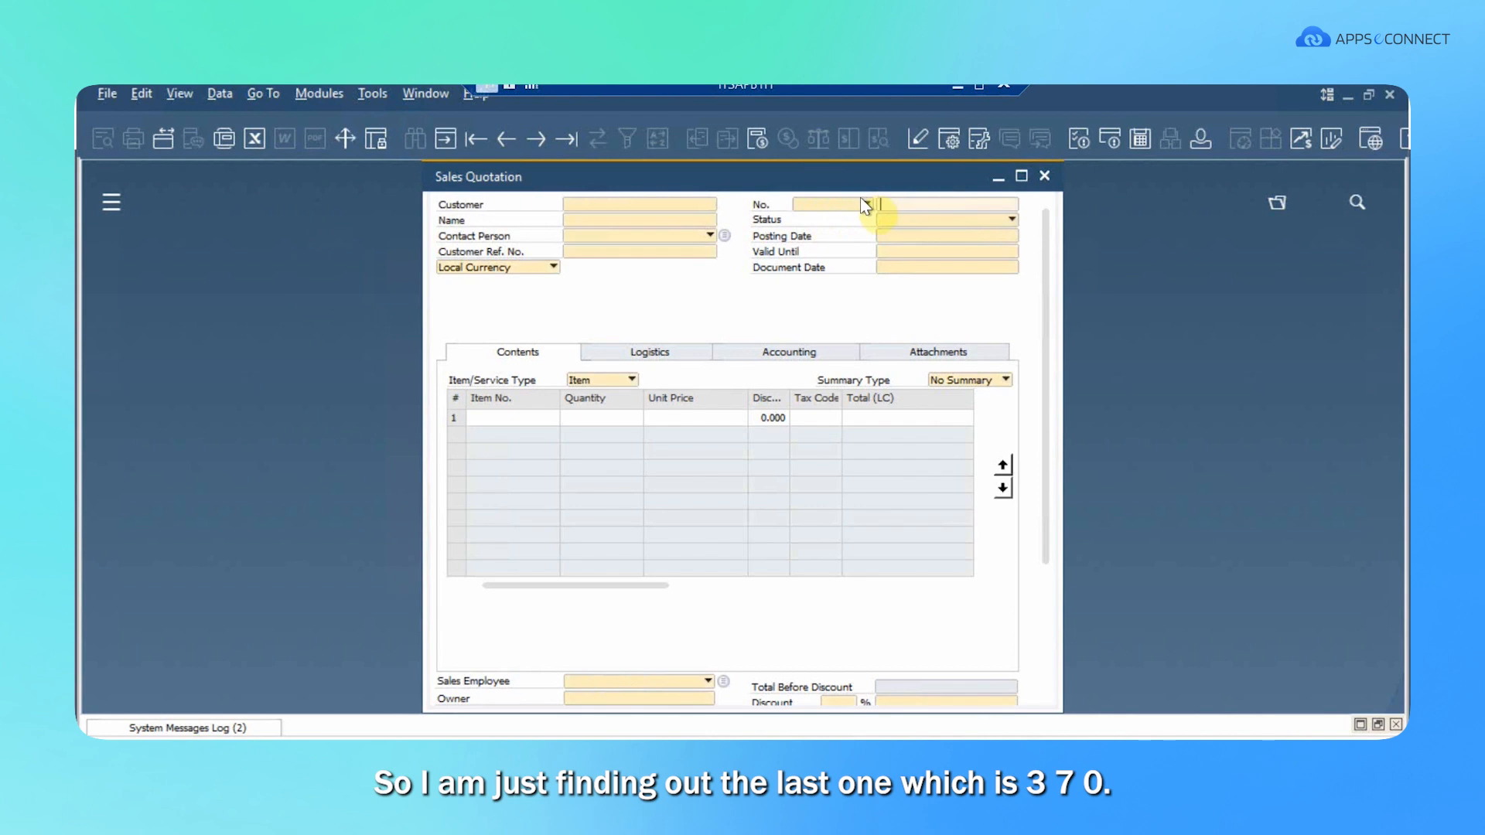
text(370)
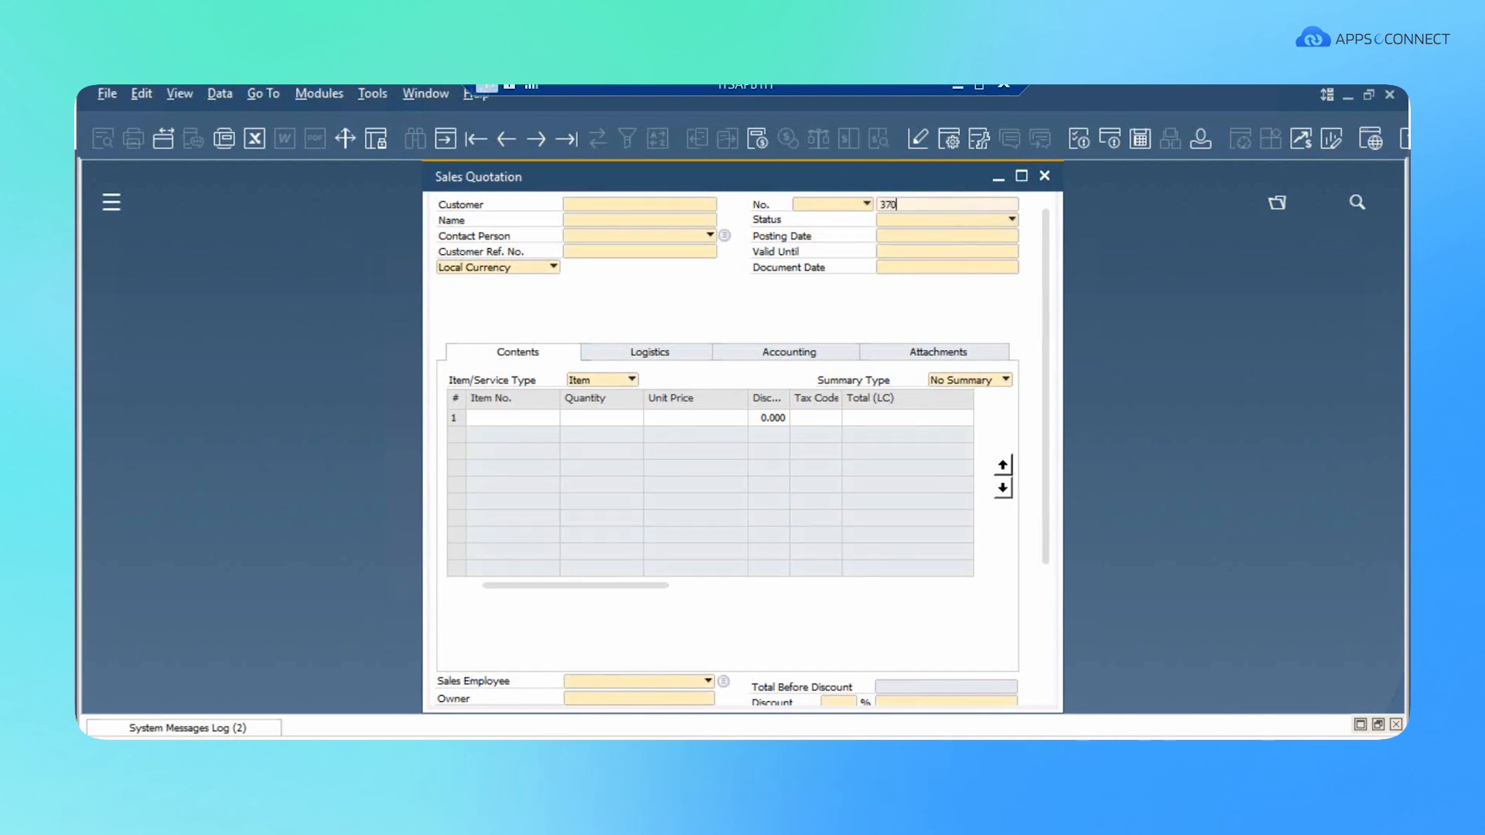
key(Return)
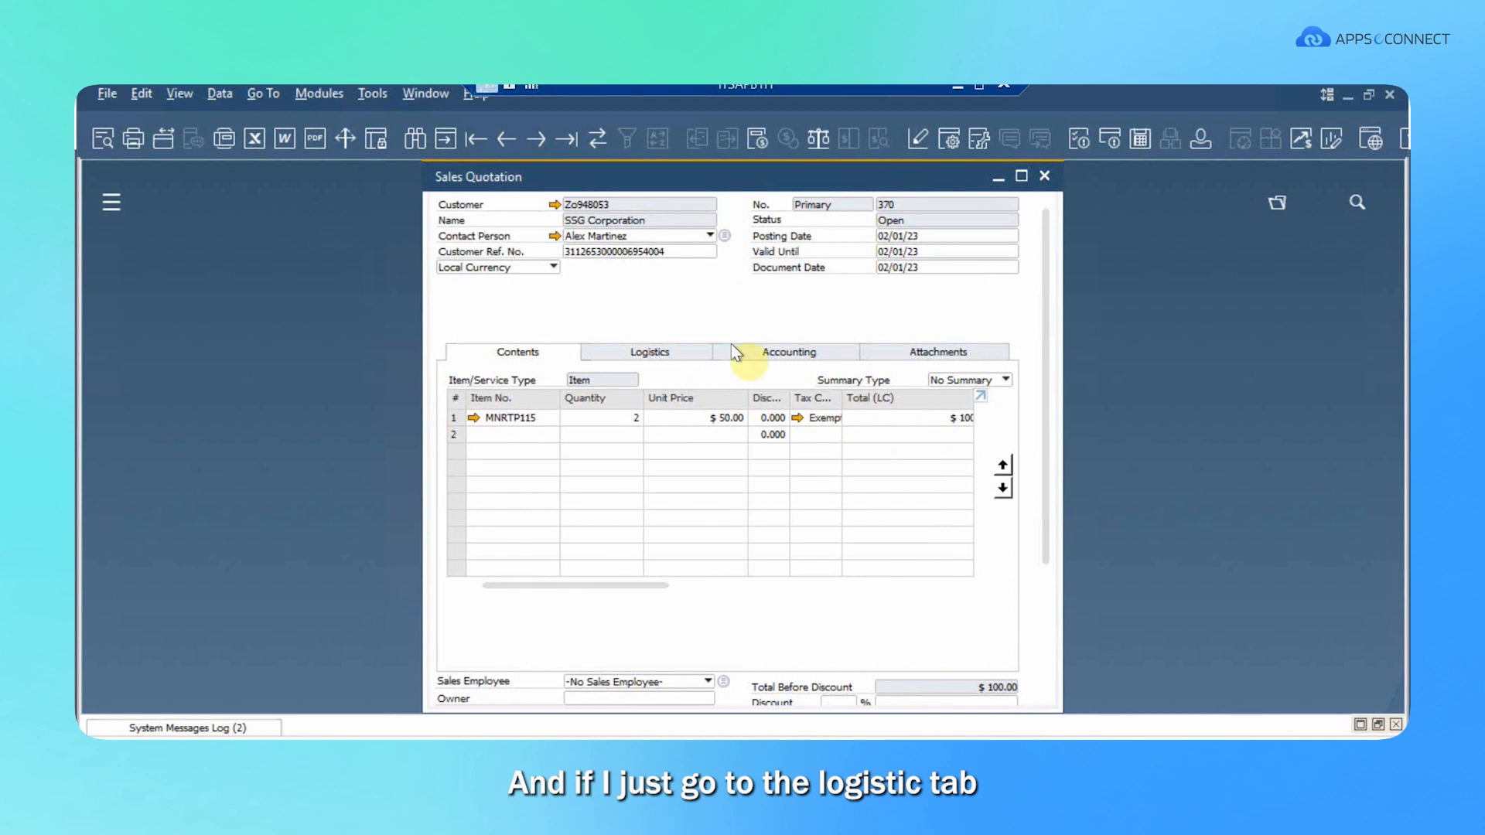
Step: Check the quotation's shipping and billing addresses, its line items and the document totals
click(651, 353)
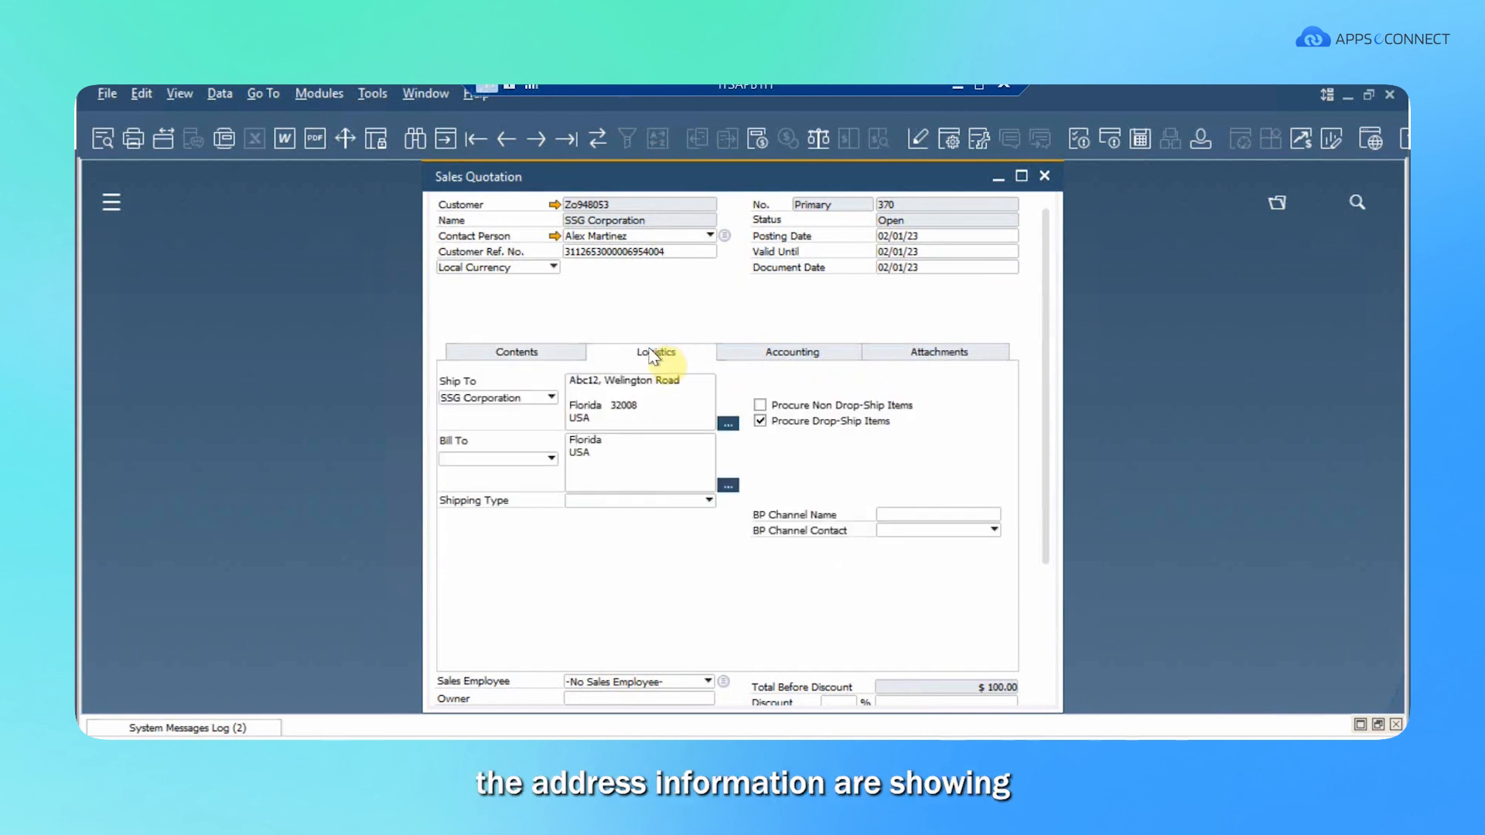
click(532, 351)
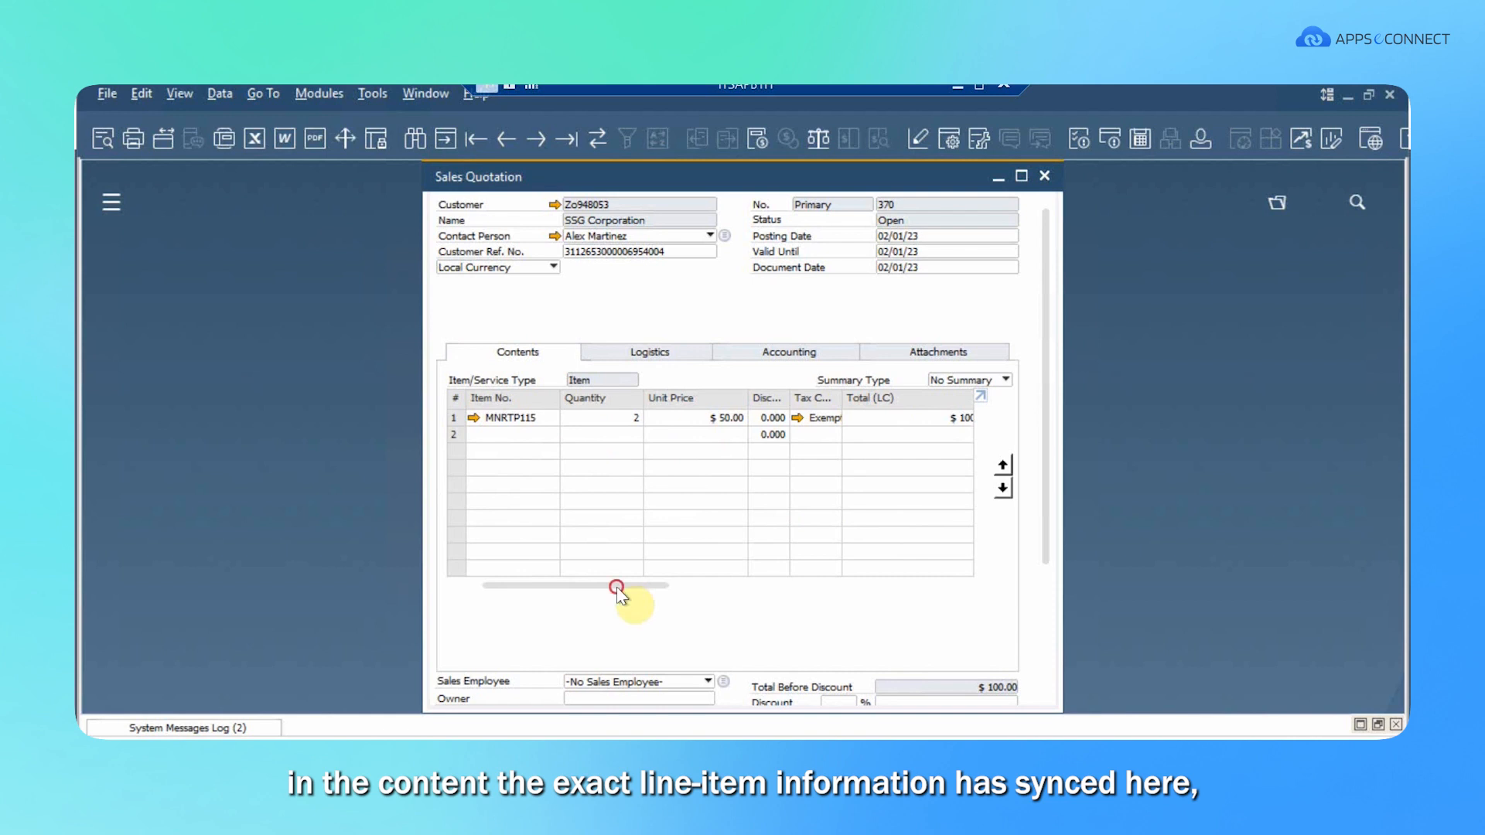
drag(616, 586, 411, 580)
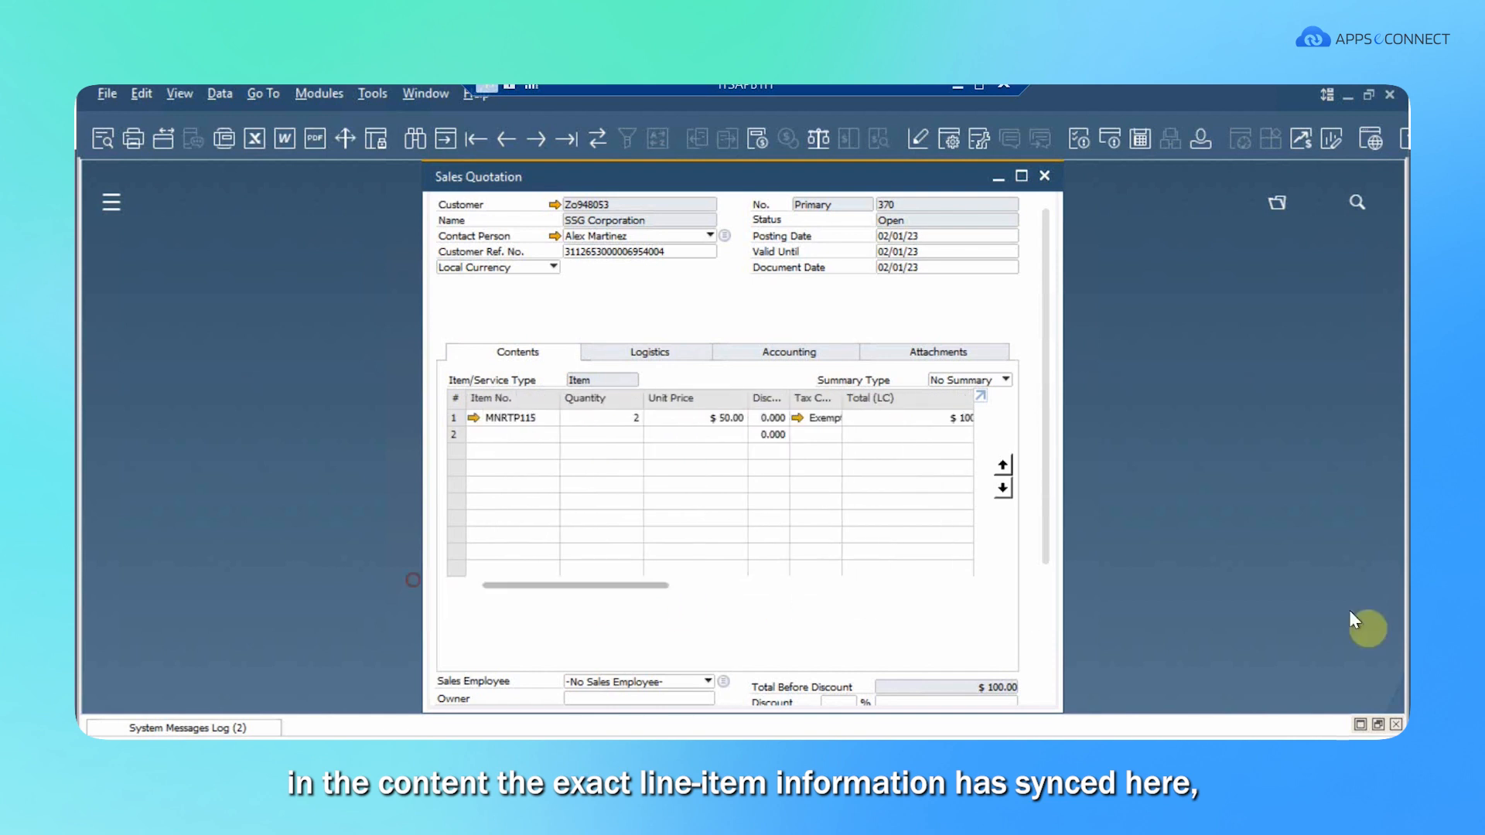
drag(1046, 528, 1047, 625)
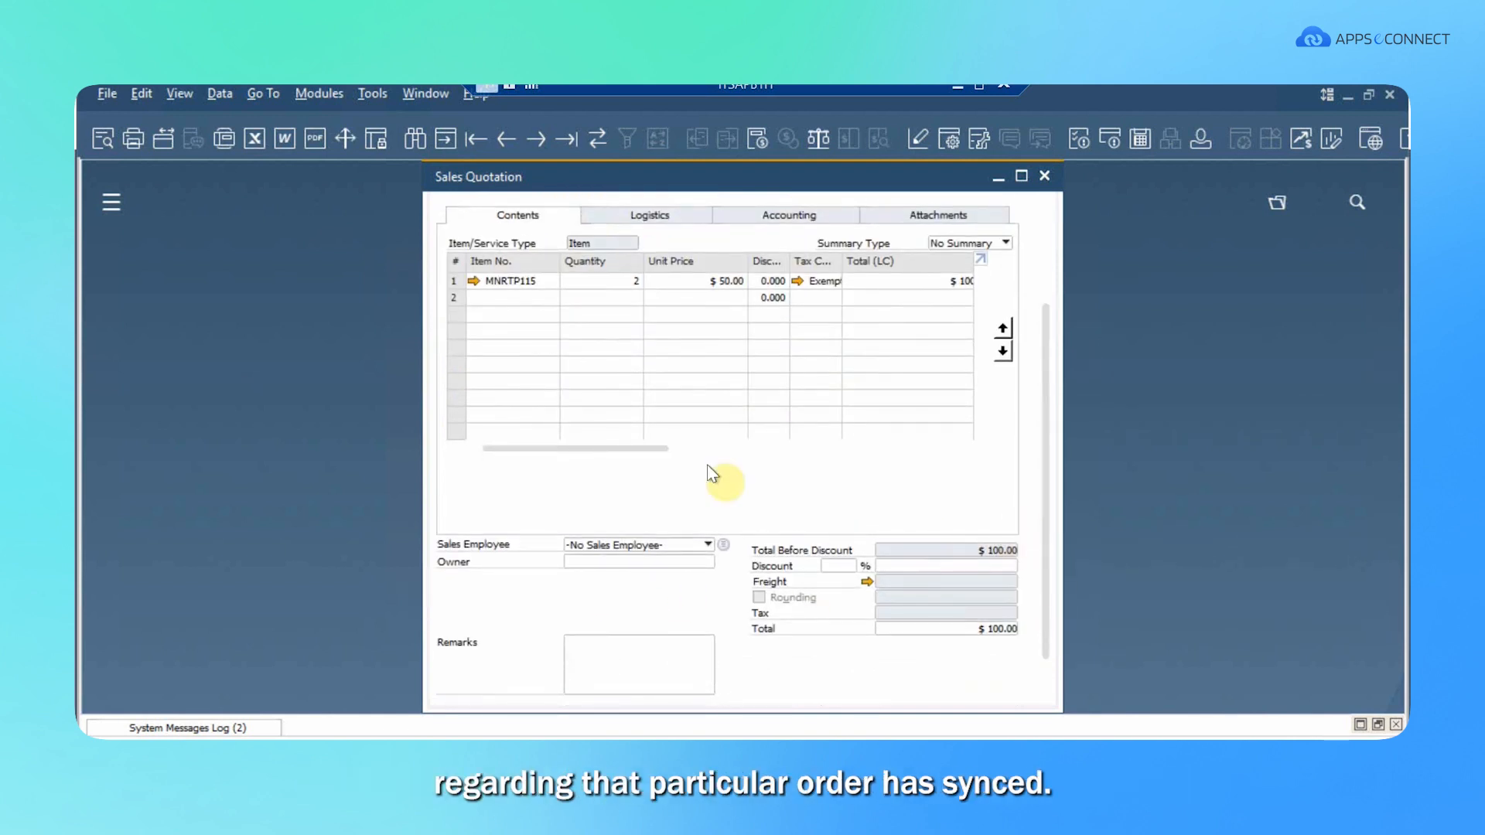
Step: Display the quotation's user-defined fields to check the Zoho quote ID and sync flags
click(713, 488)
key(ctrl+shift+u)
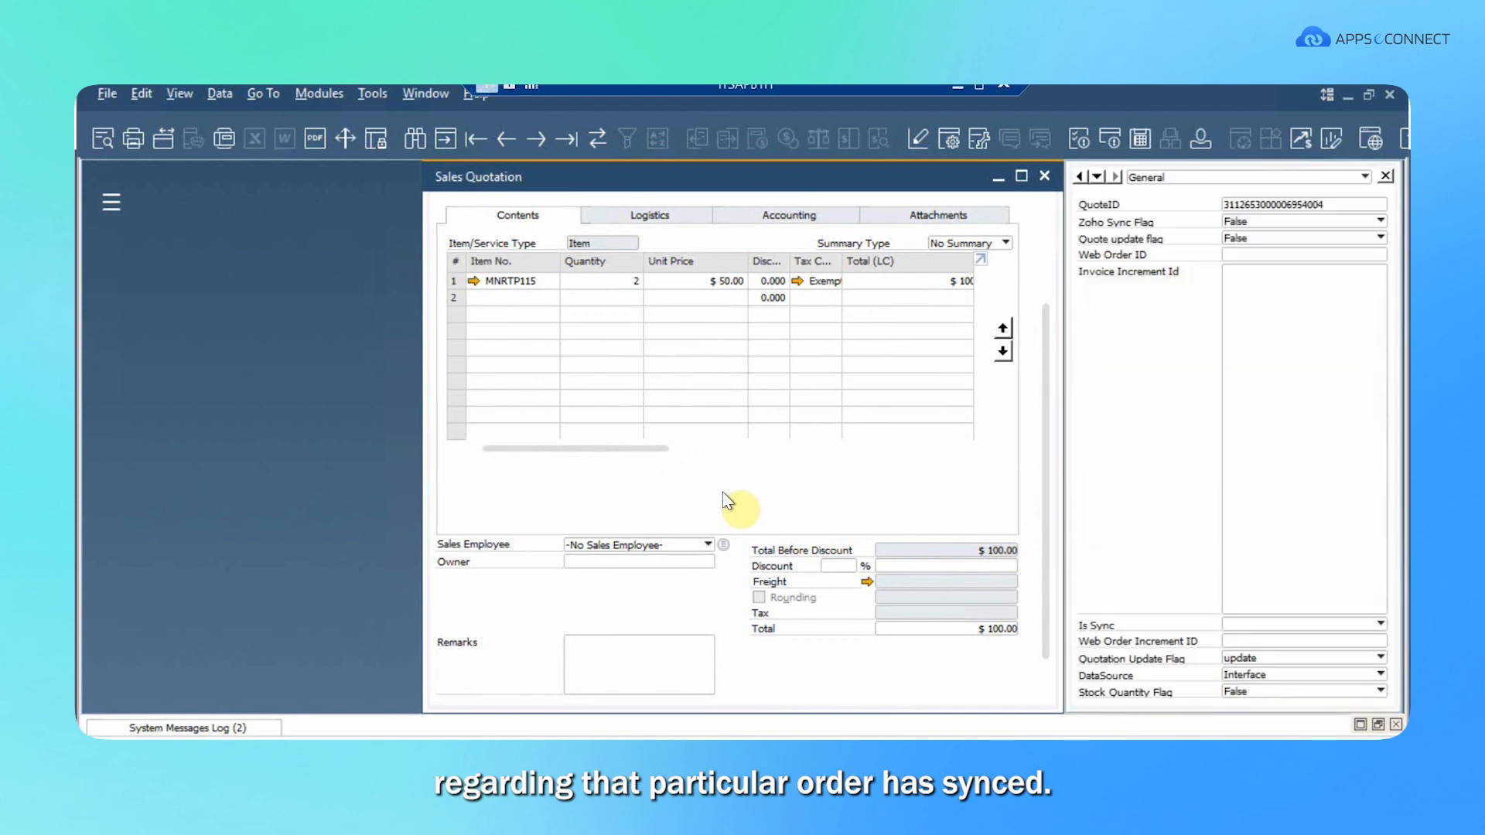
scroll(722, 492, up, 3)
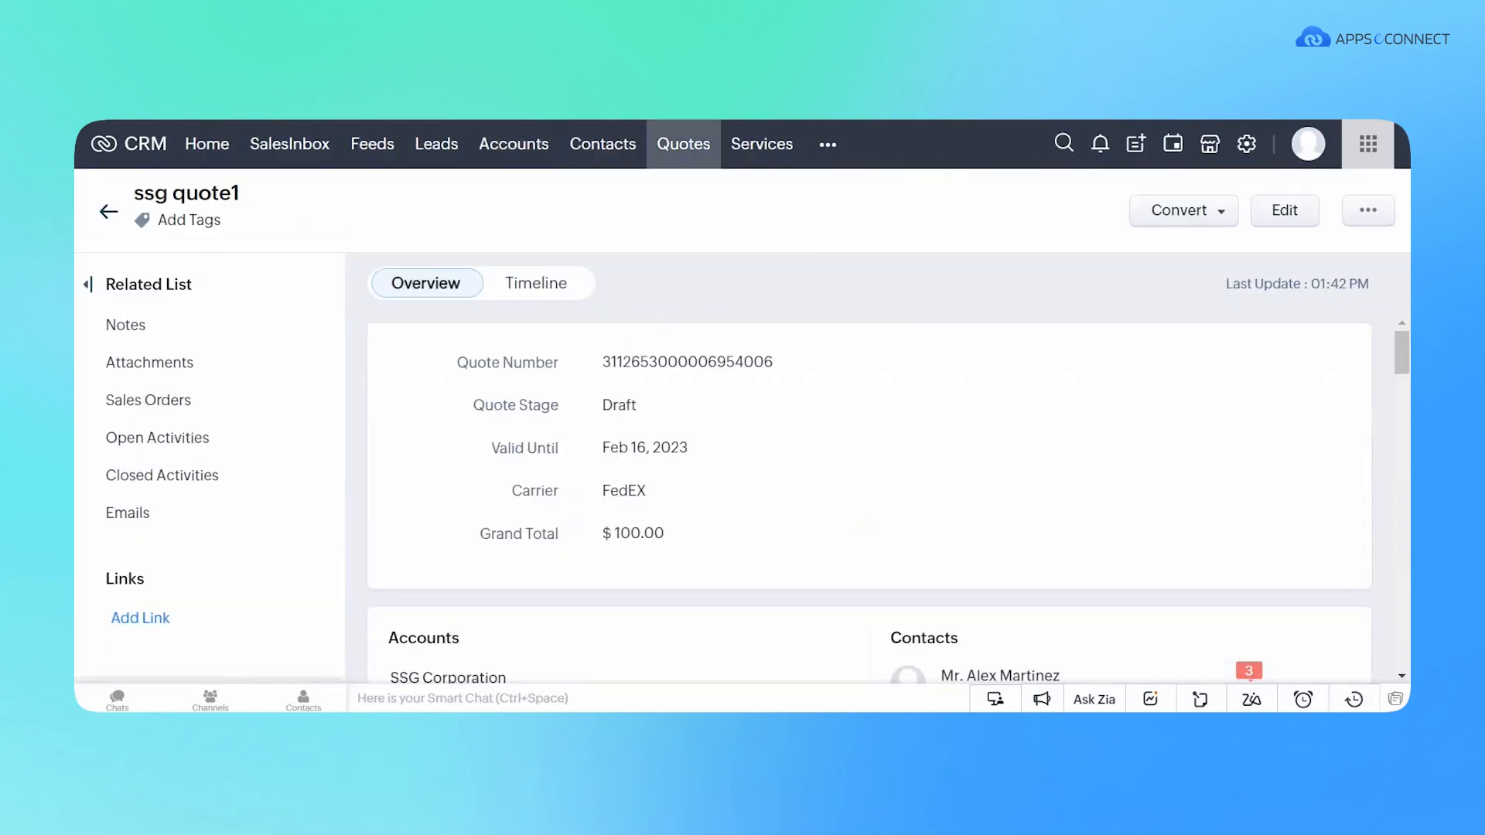
Step: Switch to Zoho CRM and convert the quote "ssg quote1" into a sales order
click(1206, 212)
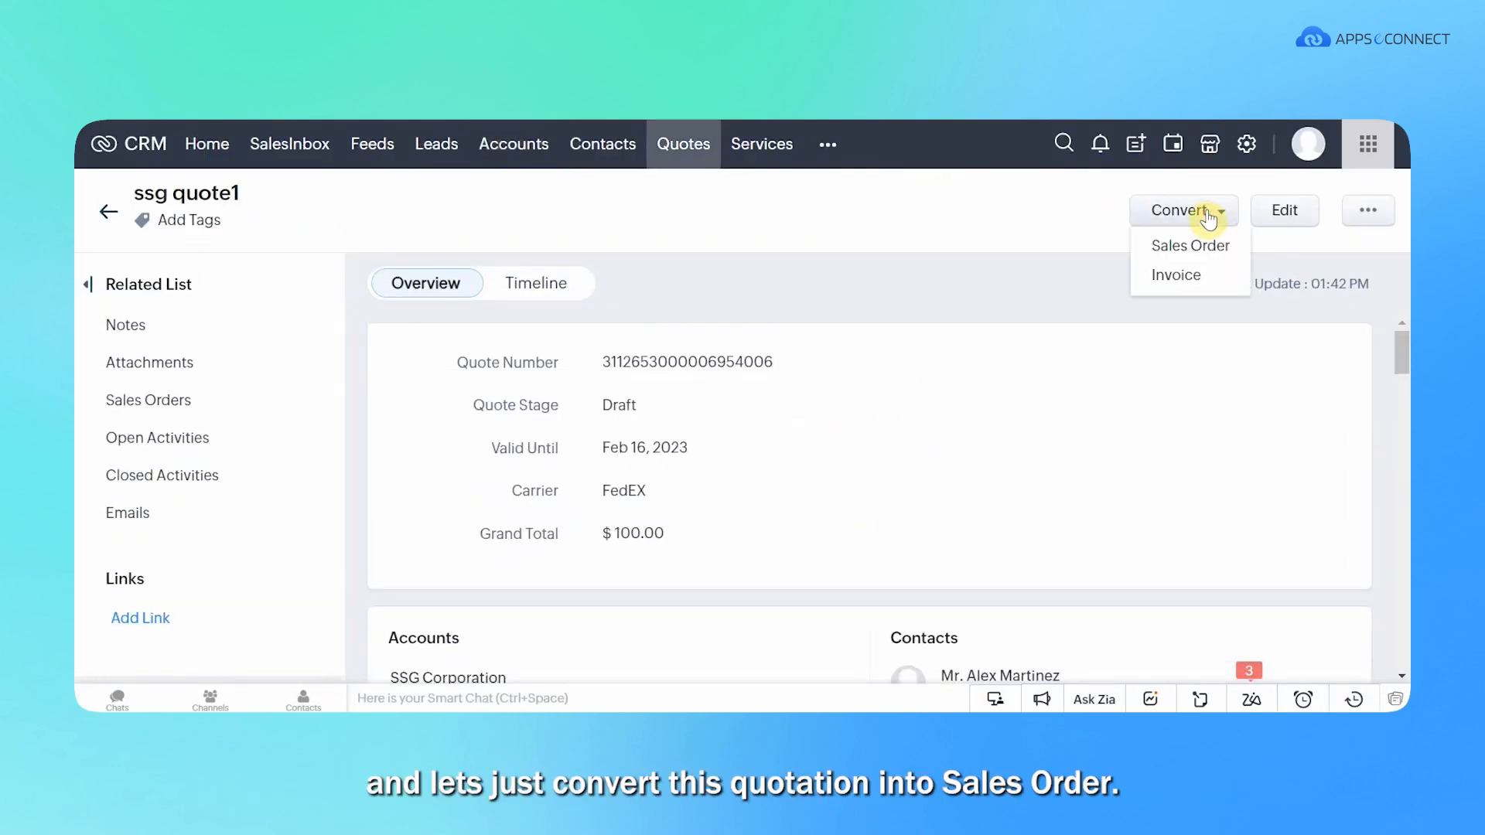
click(1191, 246)
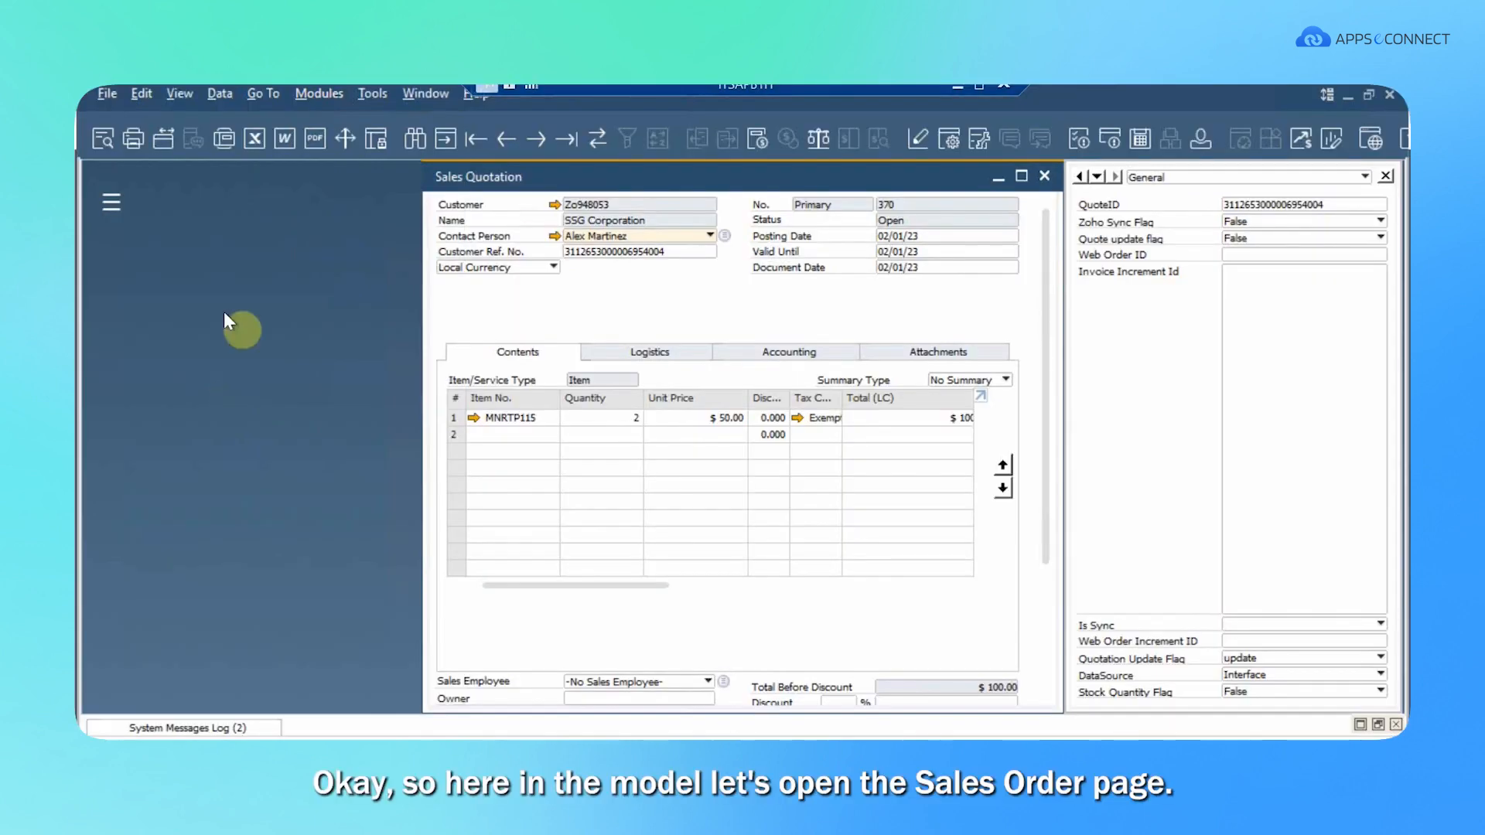
Step: Switch to SAP Business One, open the Sales Order form and look up the most recent sales order by its document number
click(319, 94)
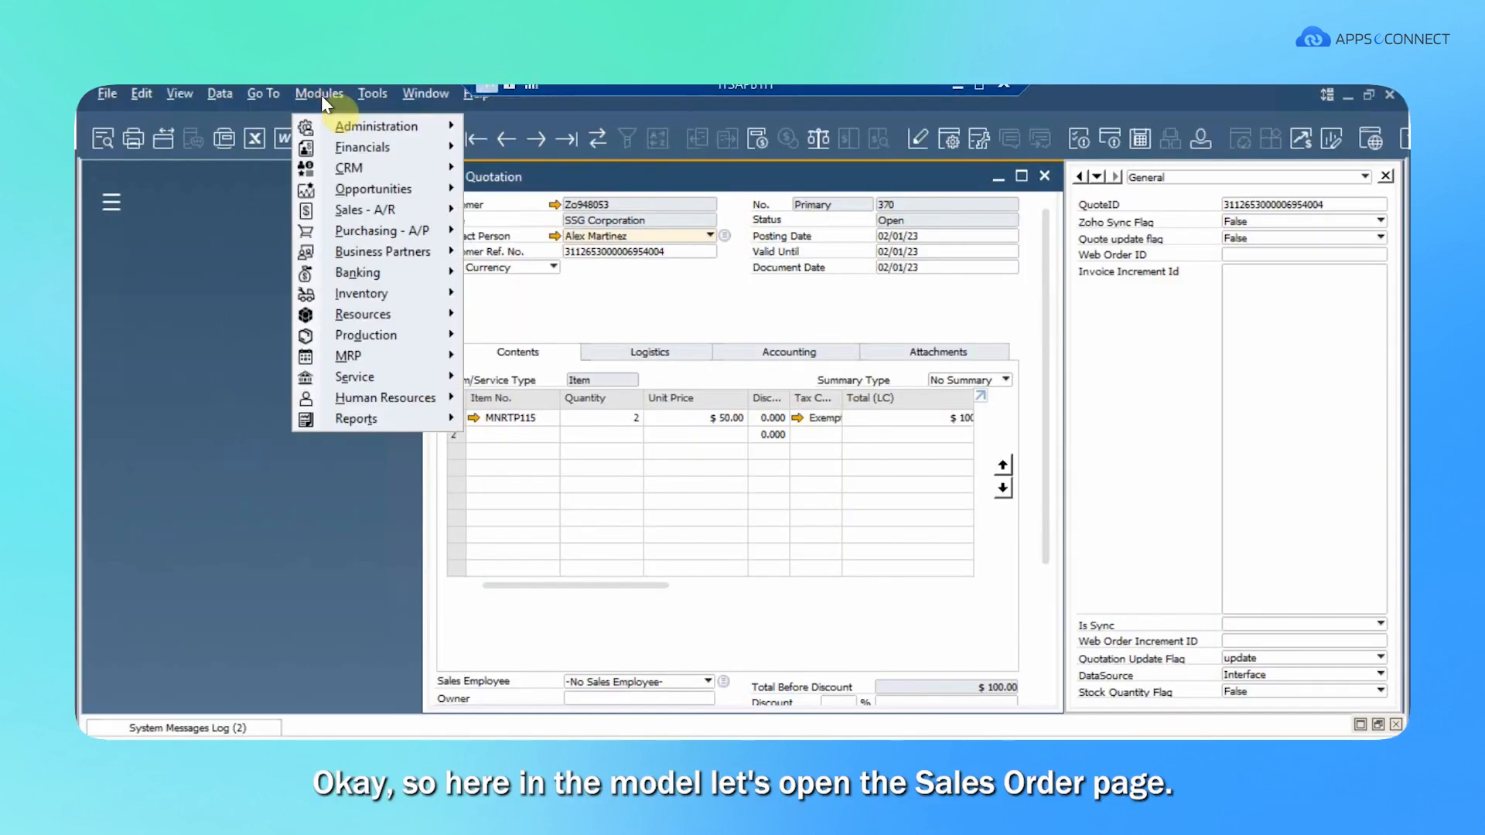
mouse_move(365, 207)
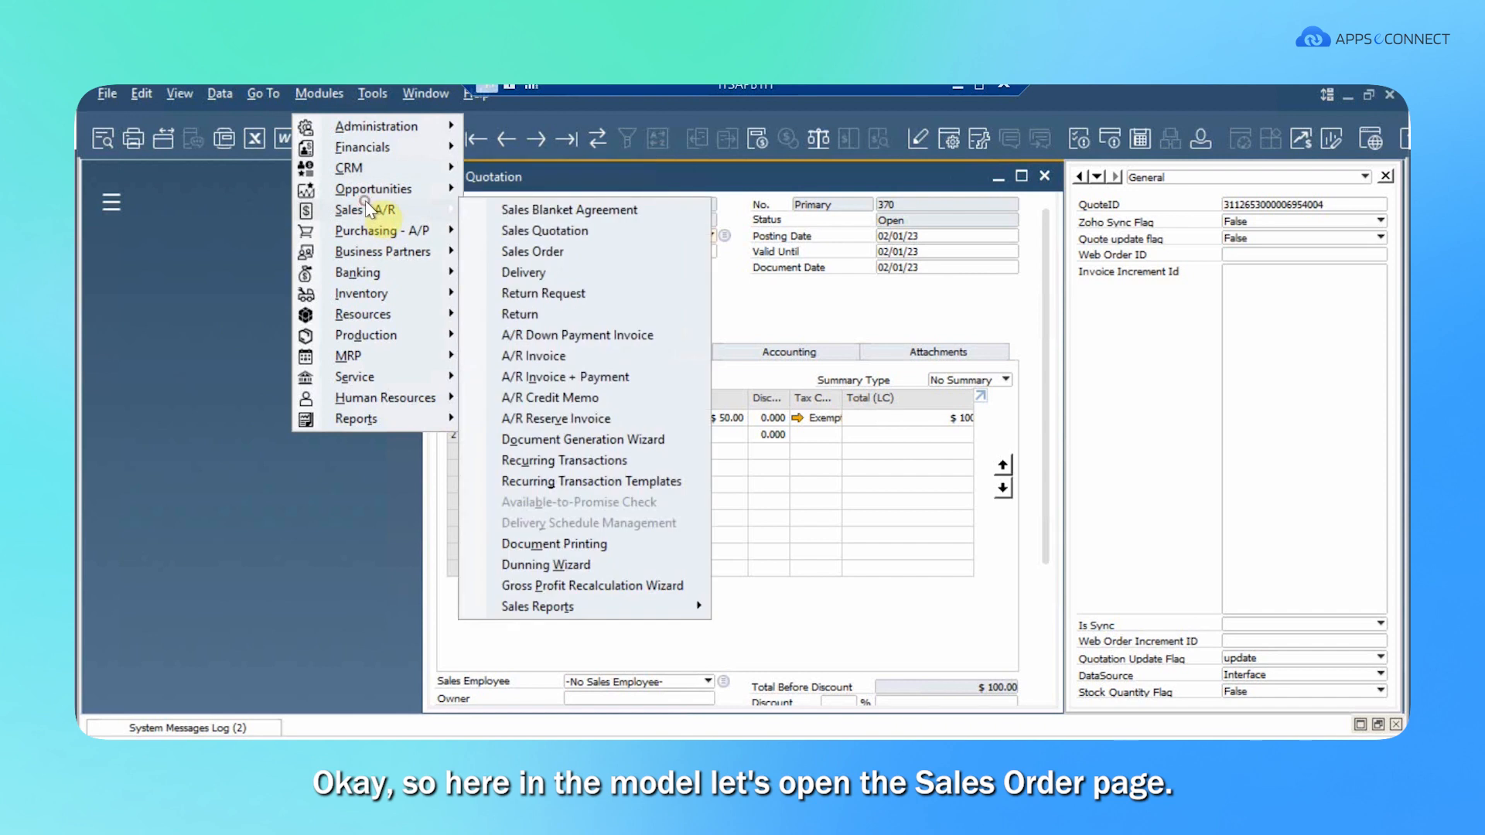
click(561, 251)
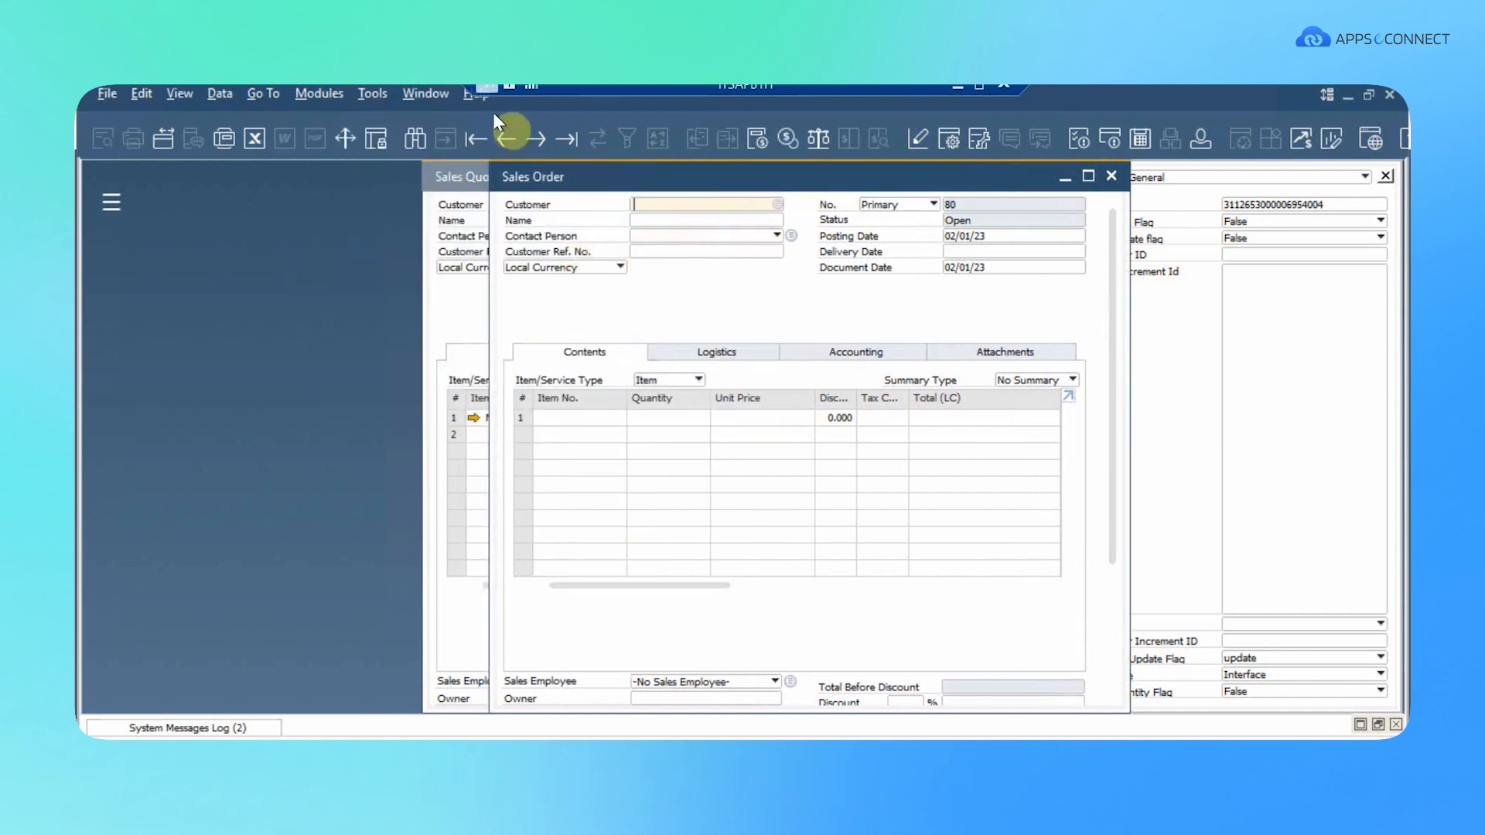
click(416, 139)
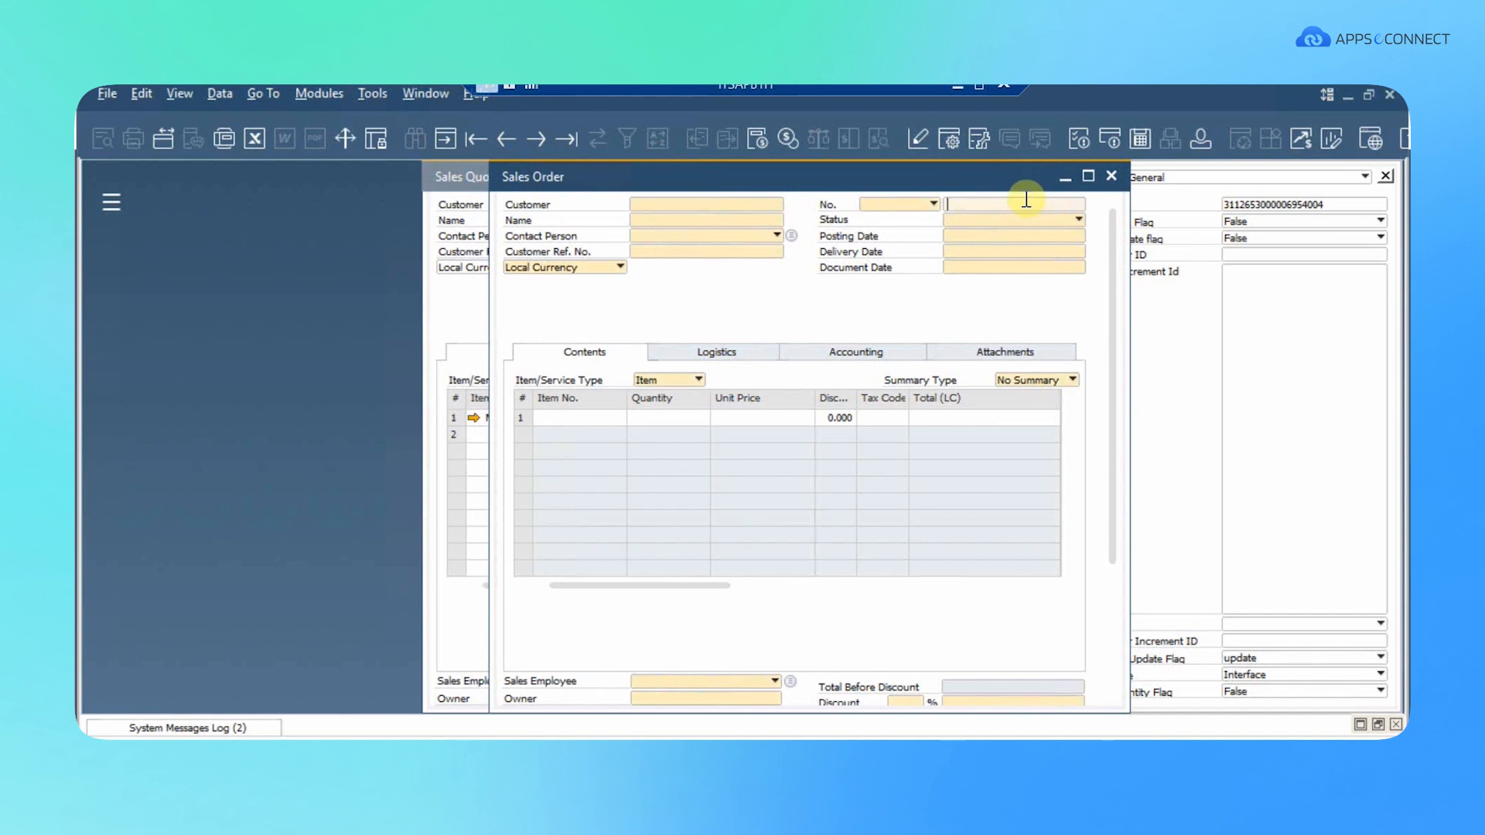
text(7)
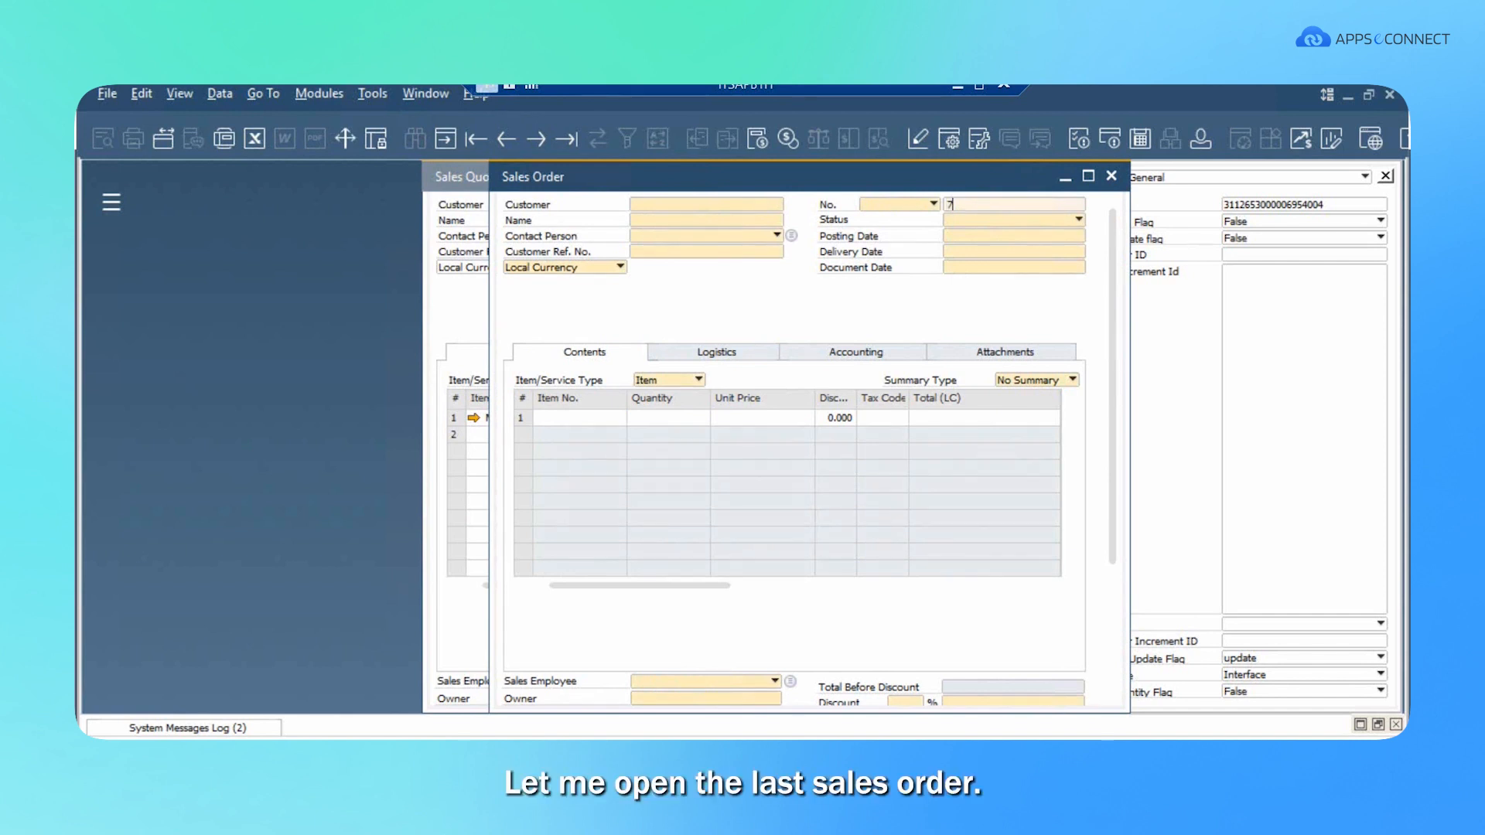
text(9)
key(Return)
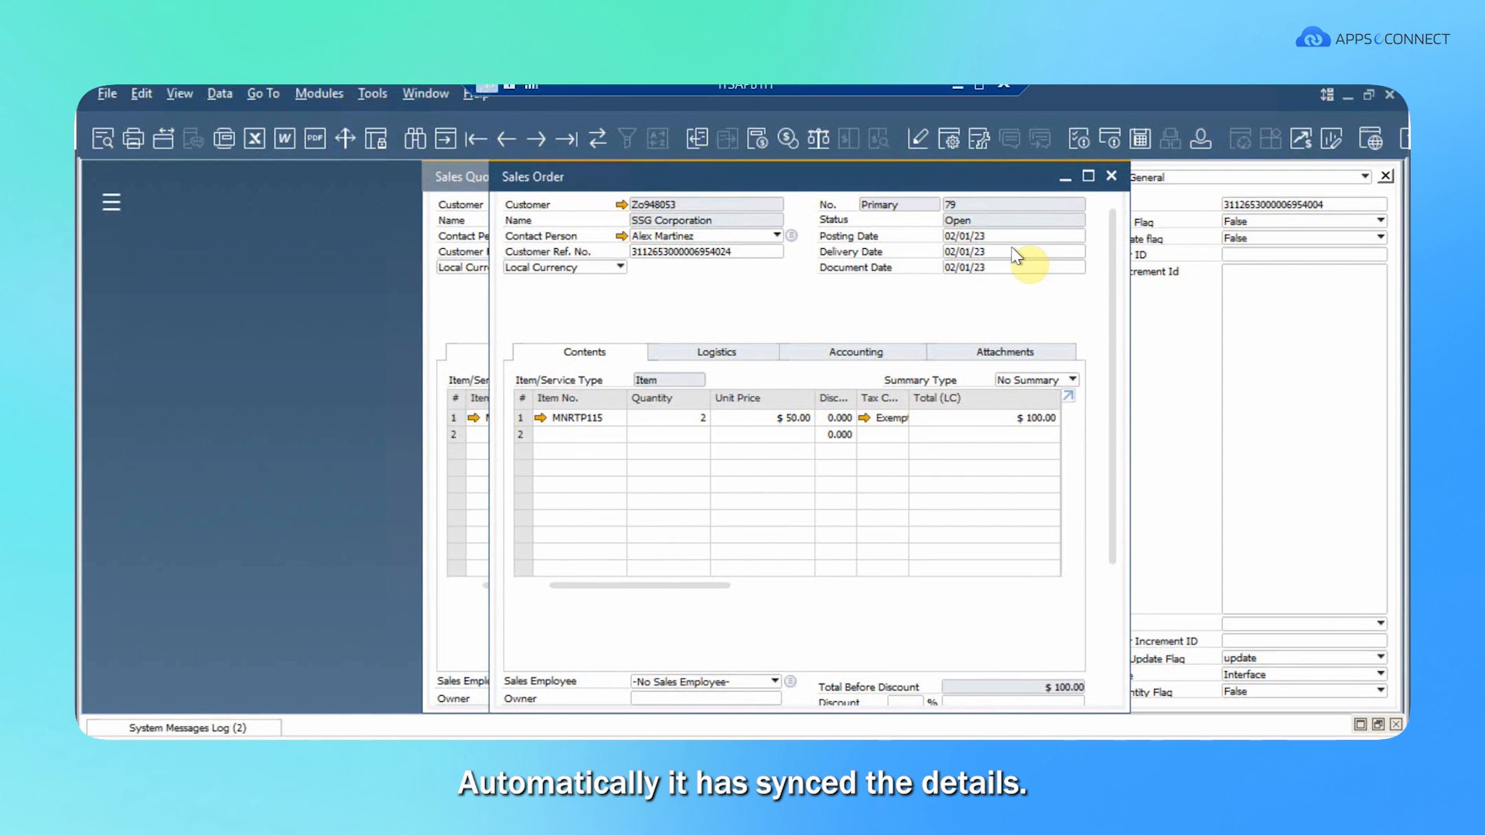
drag(688, 180, 640, 186)
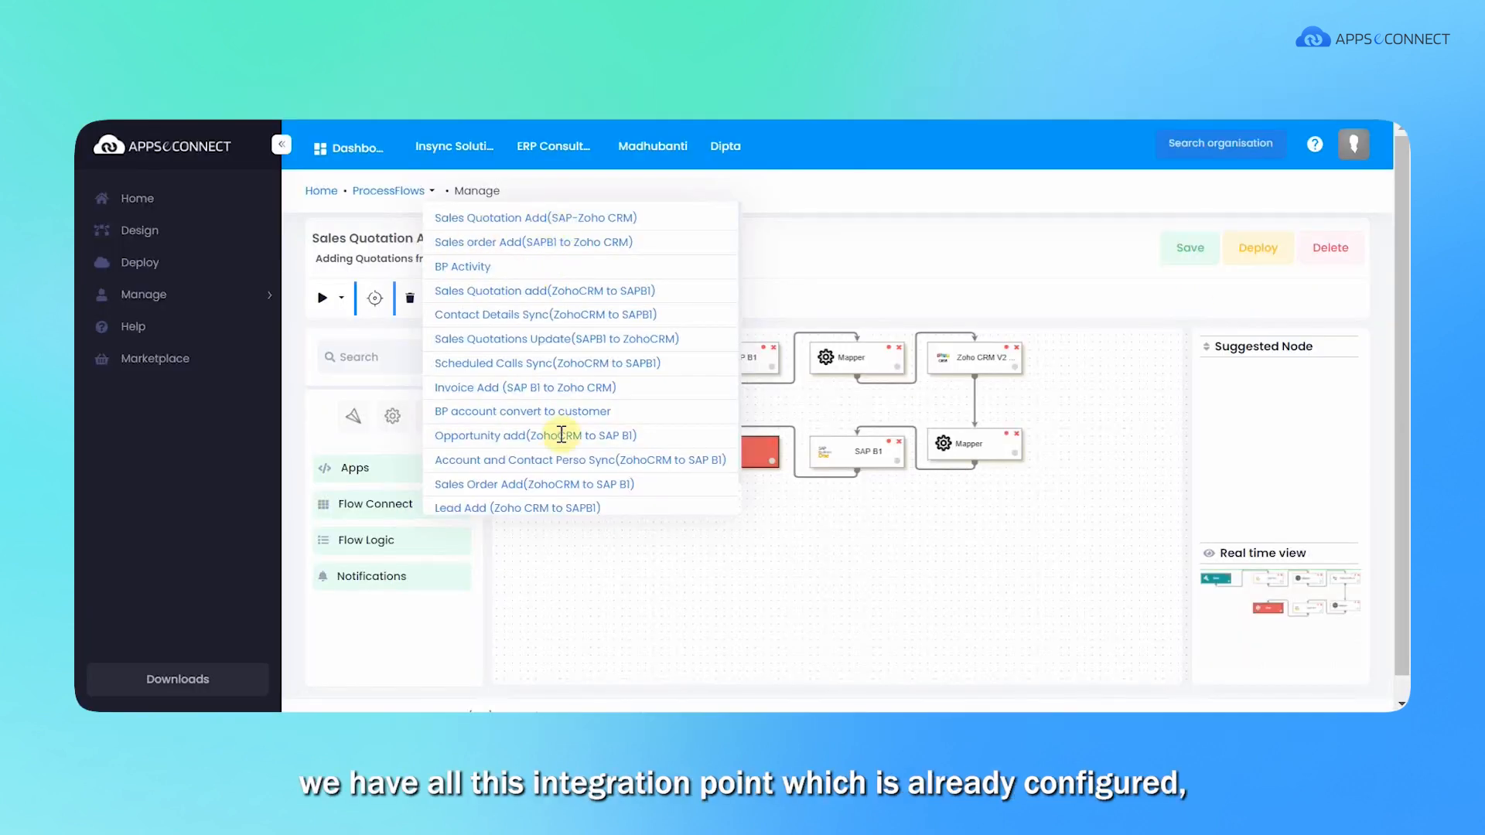
Step: Switch to APPSeCONNECT and close the list of configured process flows
click(841, 264)
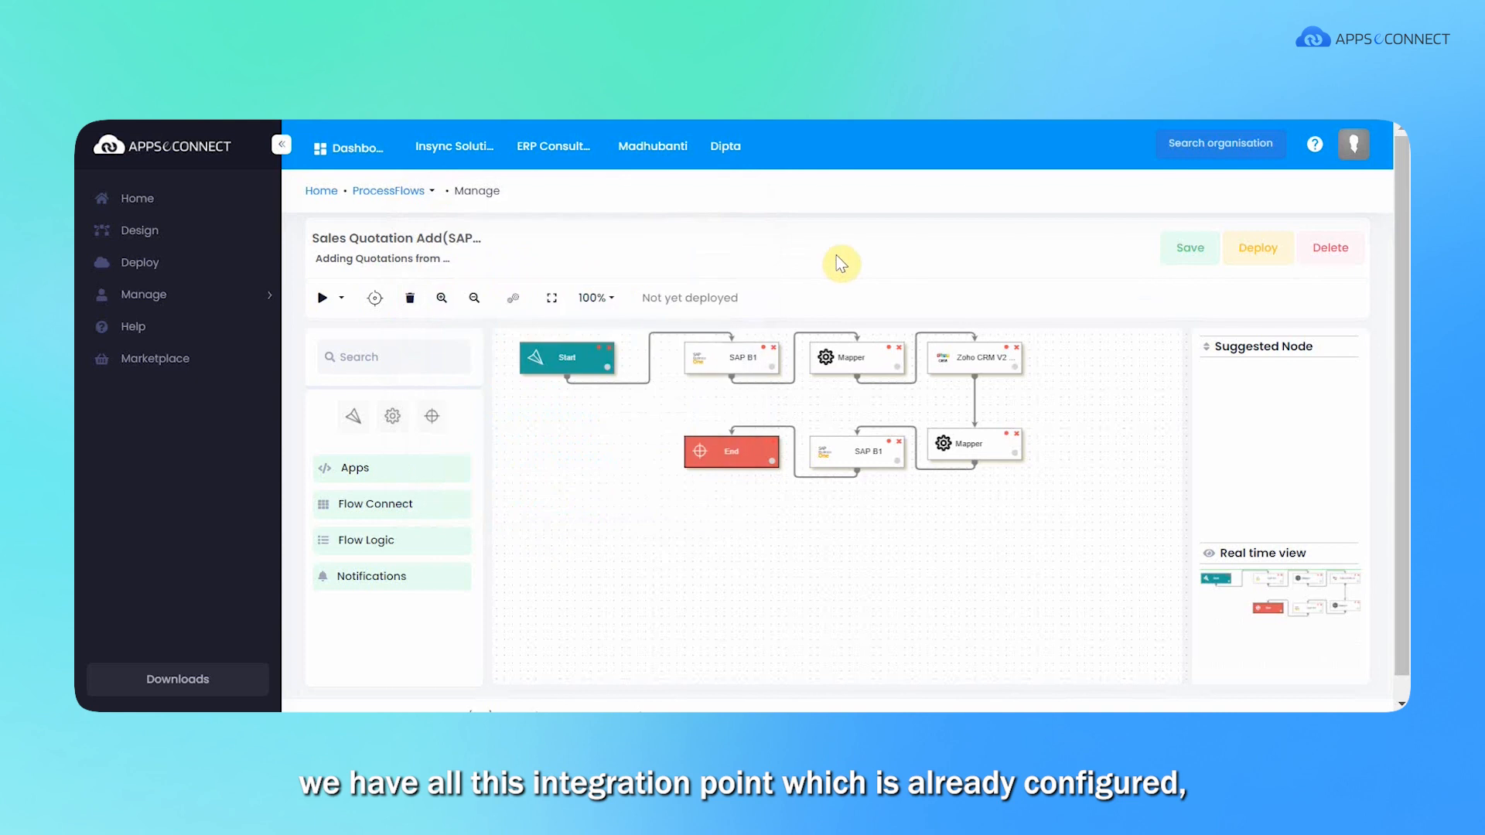